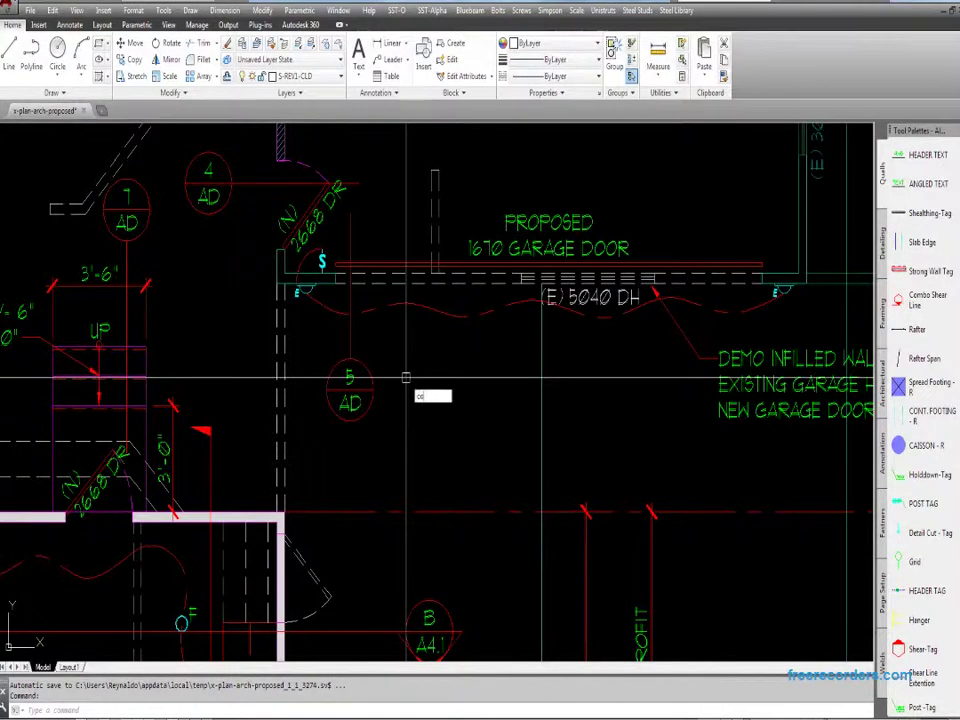
- Copy the 5/AD detail callout and its leader line to the empty area to the right of grid bubbles G and F
{"action": "key", "text": "Return"}
{"action": "scroll", "coordinate": [413, 376], "scroll_direction": "down", "scroll_amount": 2}
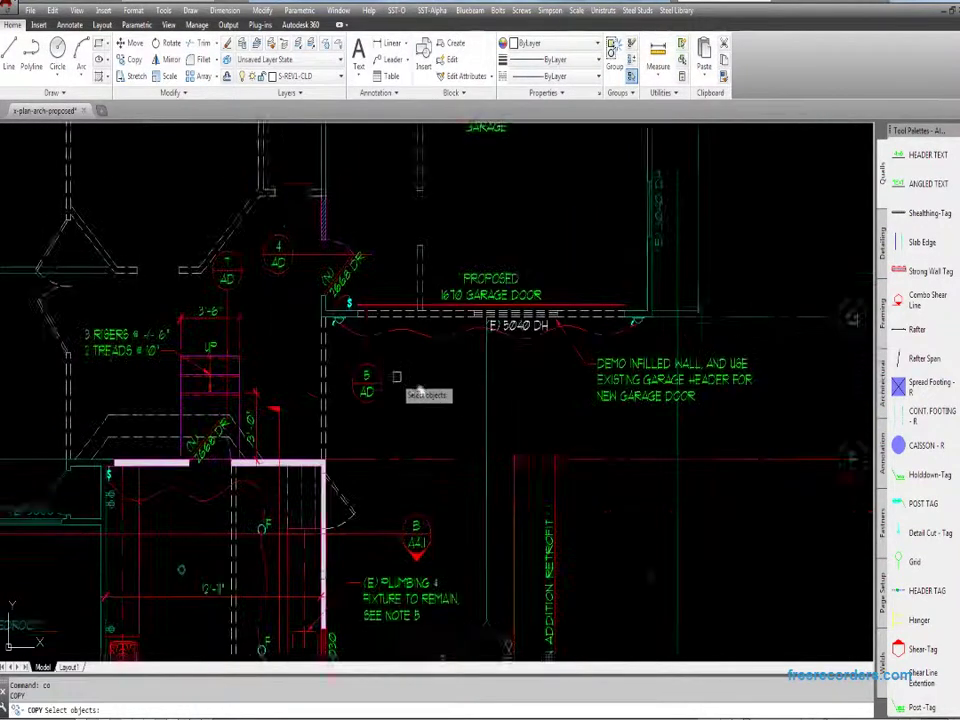
{"action": "scroll", "coordinate": [429, 387], "scroll_direction": "up", "scroll_amount": 3}
{"action": "left_click", "coordinate": [420, 398]}
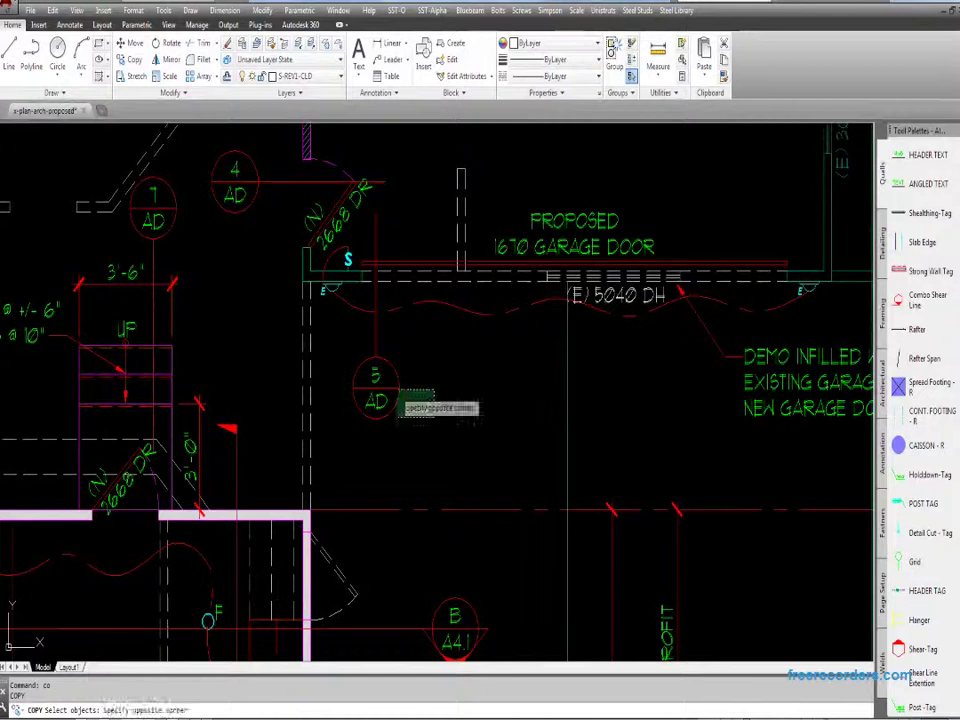
{"action": "left_click", "coordinate": [369, 354]}
{"action": "key", "text": "Return"}
{"action": "left_click", "coordinate": [360, 353]}
{"action": "scroll", "coordinate": [356, 352], "scroll_direction": "down", "scroll_amount": 3}
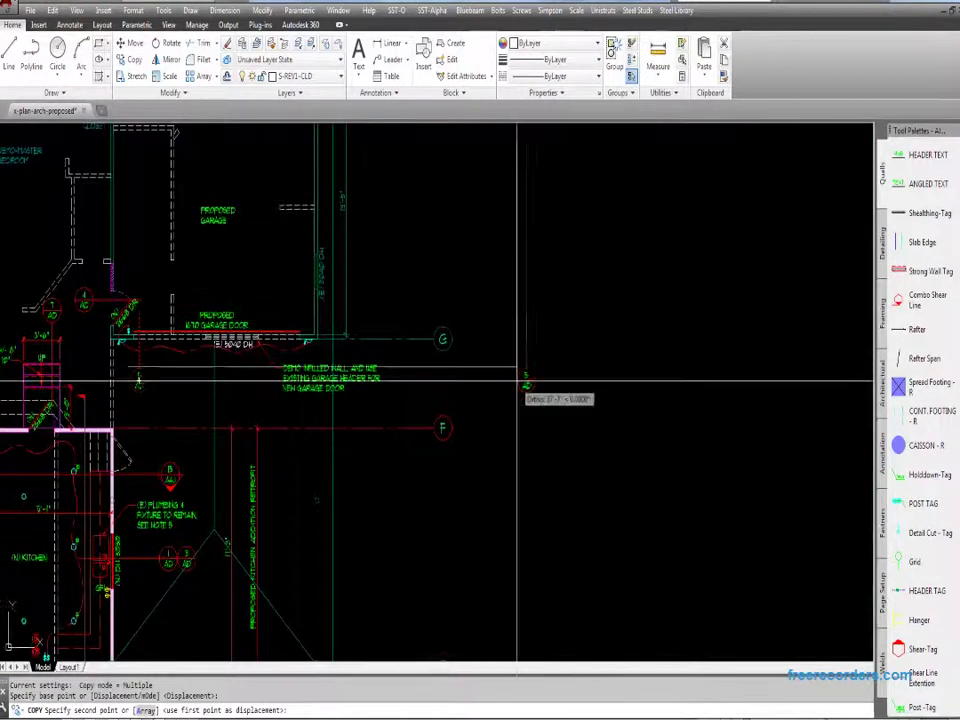
{"action": "left_click", "coordinate": [527, 383]}
{"action": "key", "text": "Escape"}
{"action": "scroll", "coordinate": [484, 381], "scroll_direction": "up", "scroll_amount": 4}
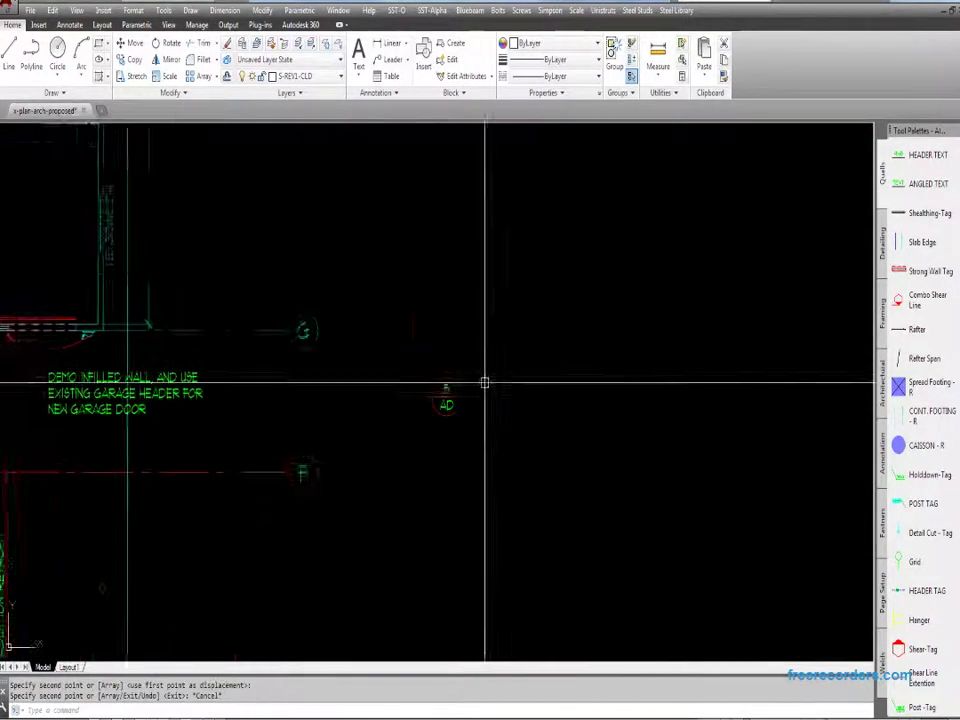
{"action": "left_click", "coordinate": [445, 382]}
{"action": "left_click", "coordinate": [375, 343]}
{"action": "middle_click_drag", "start_coordinate": [375, 343], "coordinate": [401, 366]}
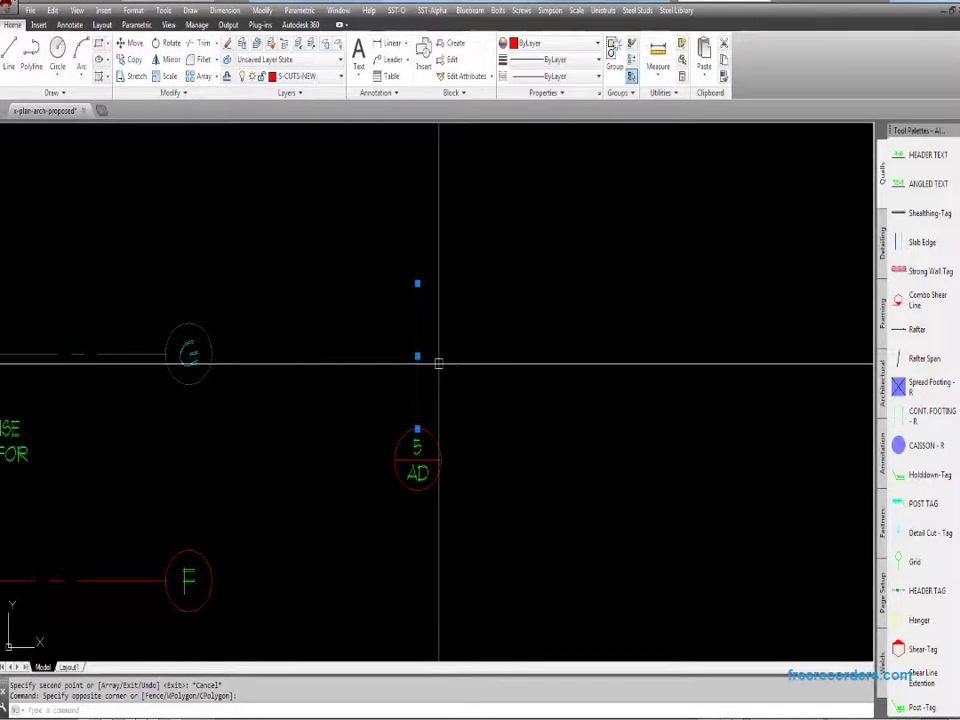
{"action": "key", "text": "Escape"}
{"action": "scroll", "coordinate": [440, 366], "scroll_direction": "down", "scroll_amount": 4}
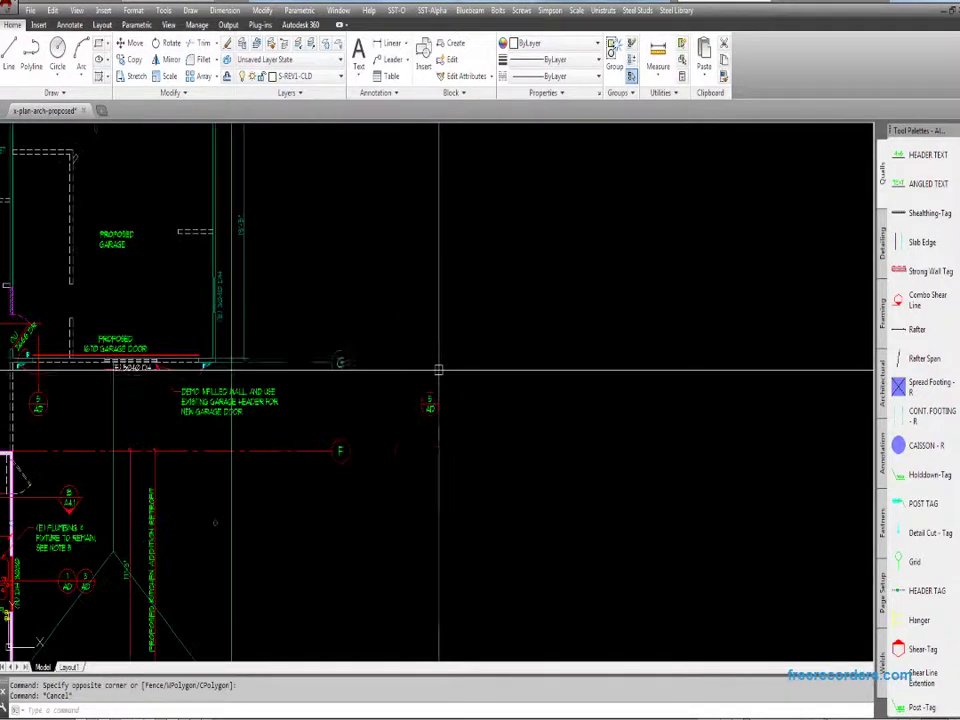
{"action": "scroll", "coordinate": [452, 358], "scroll_direction": "up", "scroll_amount": 5}
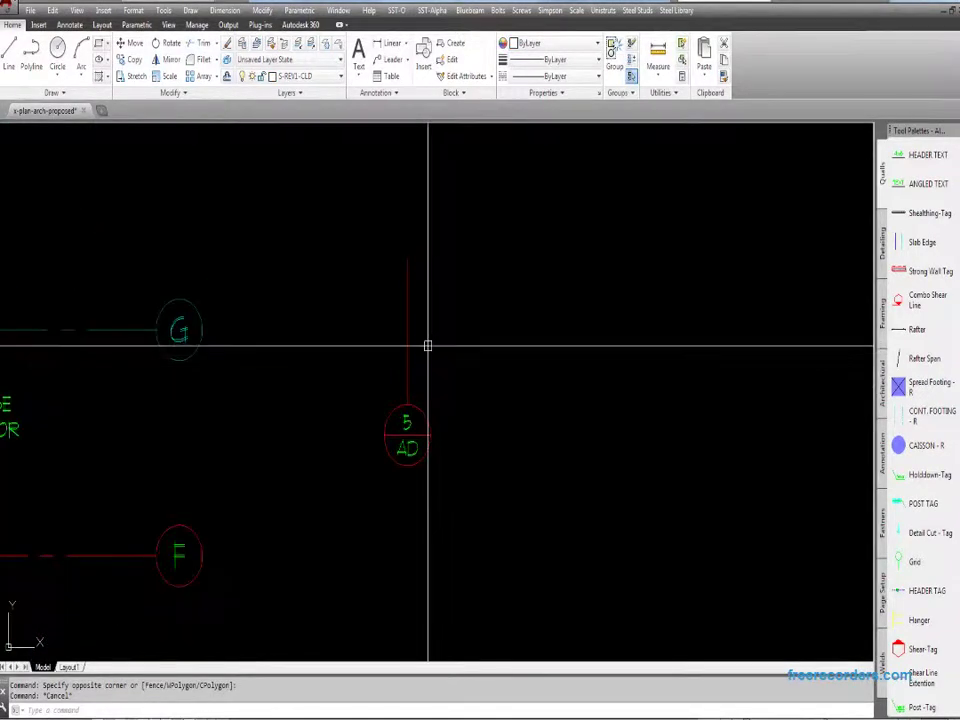
- Rotate the copied callout's leader line so that it runs horizontally on the right side of the 5/AD bubble
{"action": "type", "text": "ro"}
{"action": "key", "text": "Return"}
{"action": "left_click", "coordinate": [432, 280]}
{"action": "left_click", "coordinate": [379, 315]}
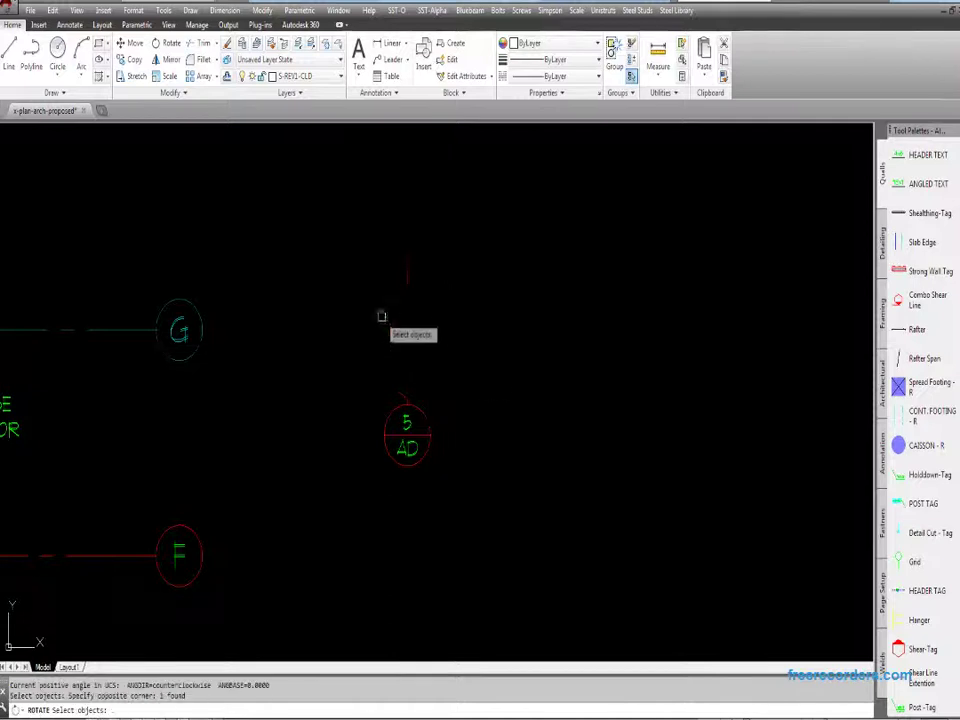
{"action": "key", "text": "Return"}
{"action": "left_click", "coordinate": [447, 387]}
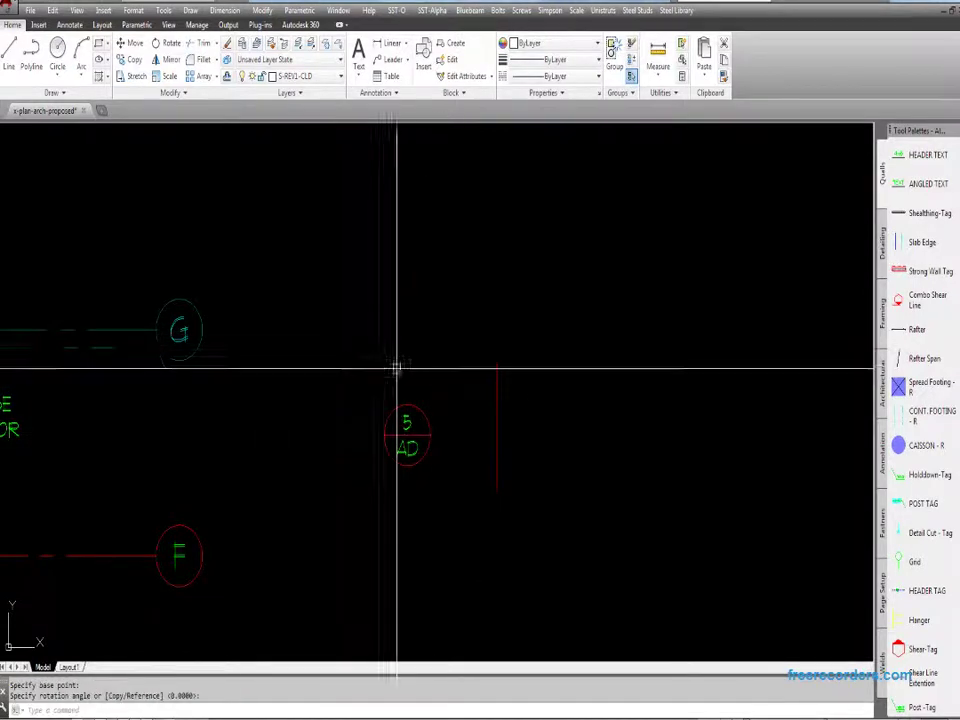
{"action": "type", "text": "180"}
{"action": "key", "text": "Return"}
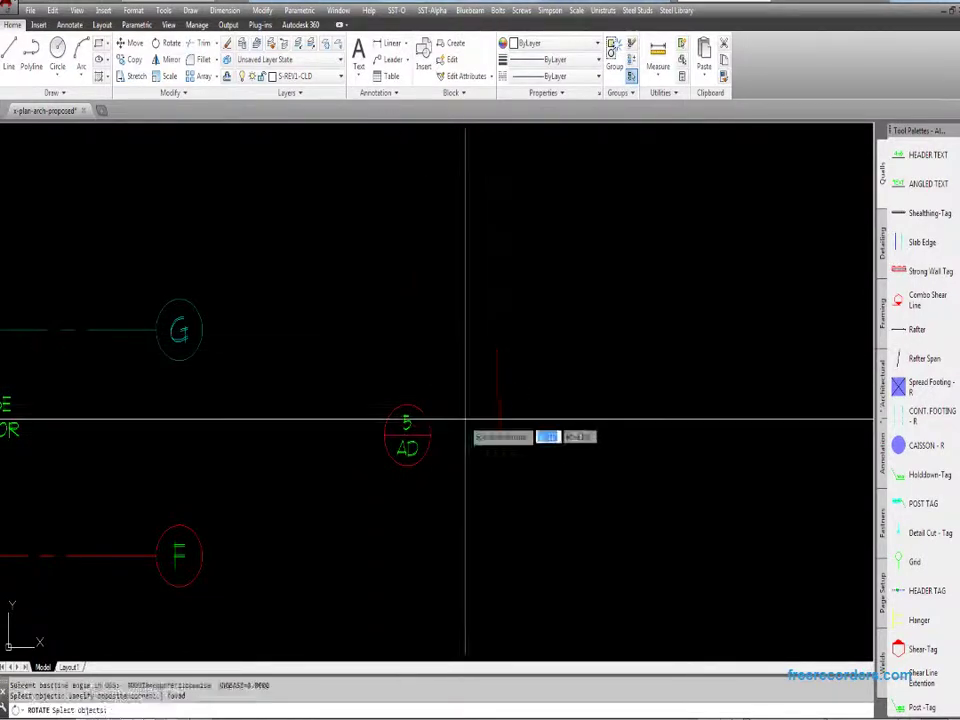
{"action": "key", "text": "Escape"}
{"action": "key", "text": "Escape"}
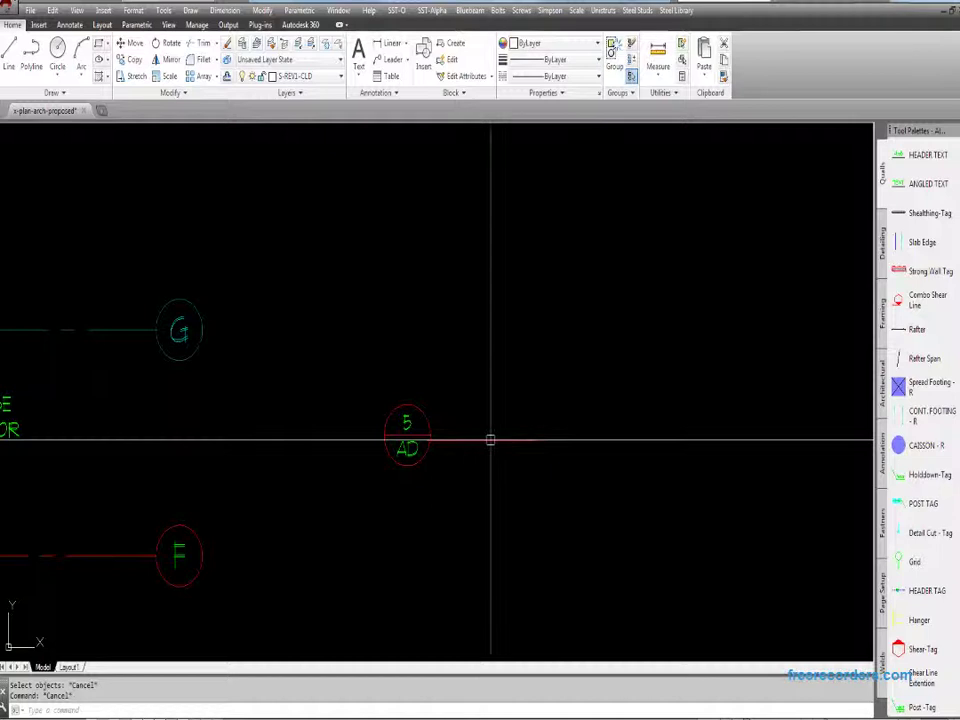
- Move the horizontal leader line so its left end meets the right edge of the 5/AD bubble at mid-height
{"action": "type", "text": "m"}
{"action": "key", "text": "Return"}
{"action": "left_click", "coordinate": [482, 450]}
{"action": "left_click", "coordinate": [395, 420]}
{"action": "key", "text": "Return"}
{"action": "scroll", "coordinate": [407, 450], "scroll_direction": "up", "scroll_amount": 4}
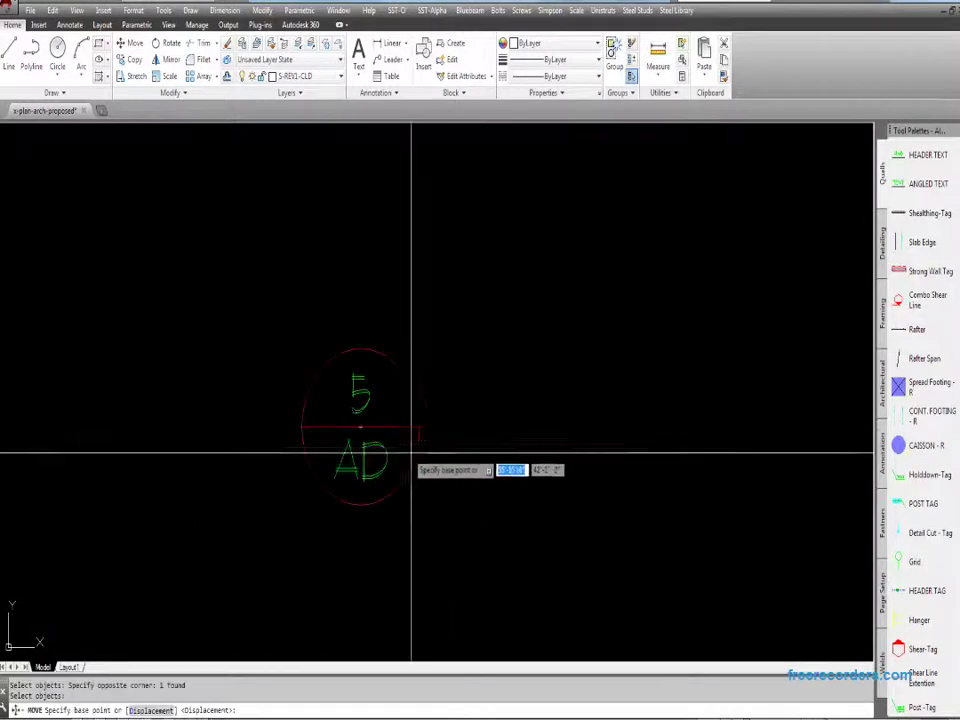
{"action": "left_click", "coordinate": [410, 440]}
{"action": "scroll", "coordinate": [428, 403], "scroll_direction": "down", "scroll_amount": 4}
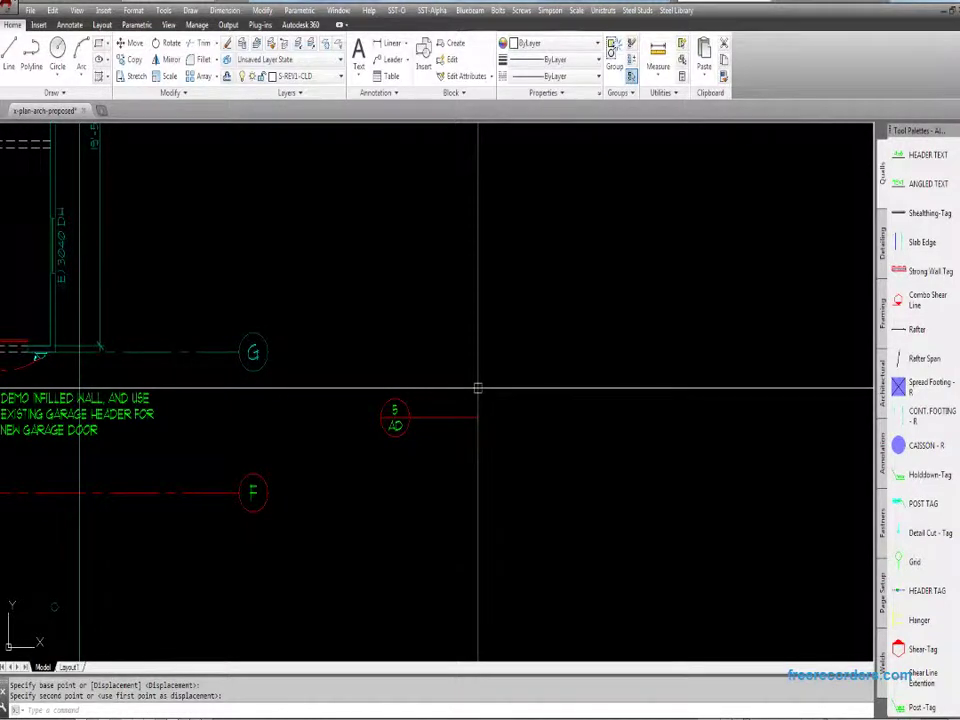
- Copy the 5/AD bubble and its leader line to the clipboard with the bubble's centre as base point
{"action": "mouse_move", "coordinate": [469, 388]}
{"action": "middle_mouse_down"}
{"action": "mouse_move", "coordinate": [409, 360]}
{"action": "mouse_move", "coordinate": [399, 366]}
{"action": "mouse_move", "coordinate": [415, 367]}
{"action": "middle_mouse_up"}
{"action": "scroll", "coordinate": [415, 367], "scroll_direction": "up", "scroll_amount": 2}
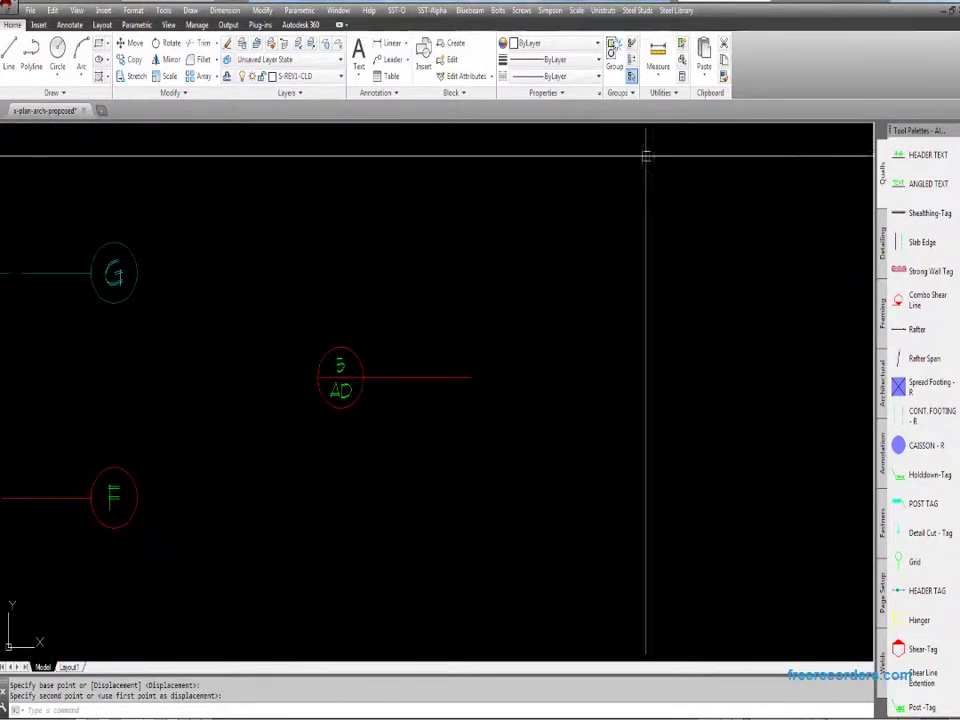
{"action": "middle_click_drag", "start_coordinate": [505, 291], "coordinate": [521, 291]}
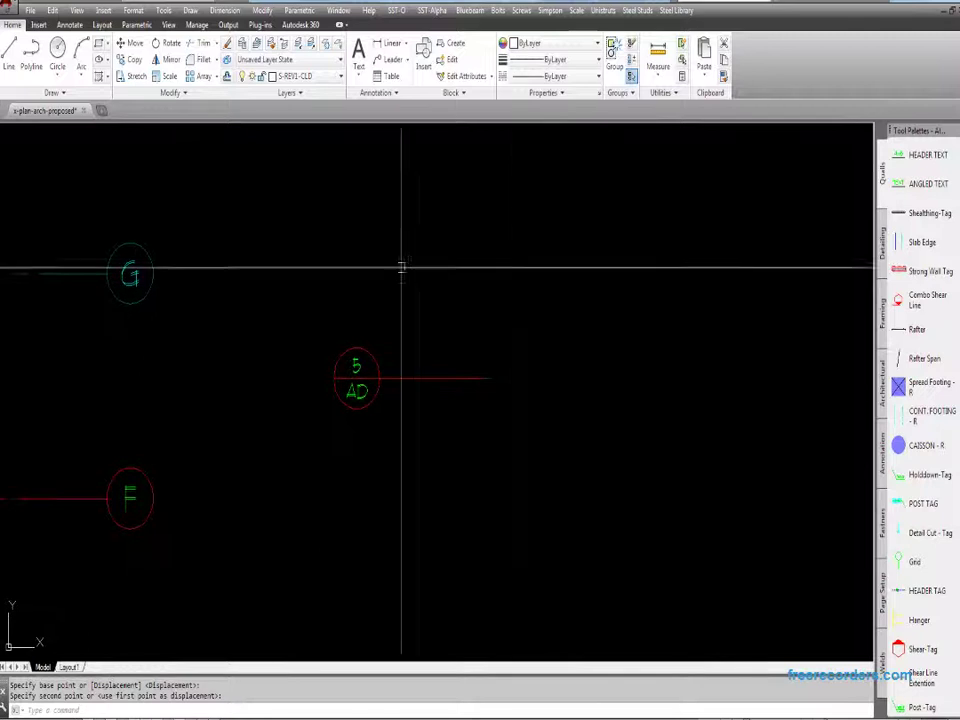
{"action": "left_click", "coordinate": [52, 11]}
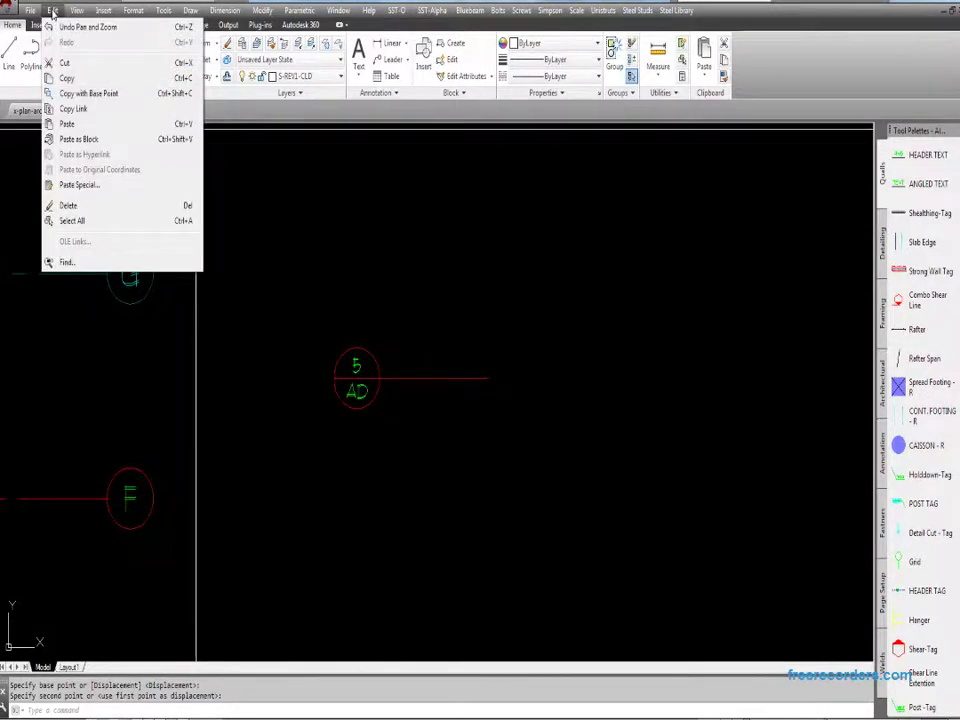
{"action": "left_click", "coordinate": [84, 94]}
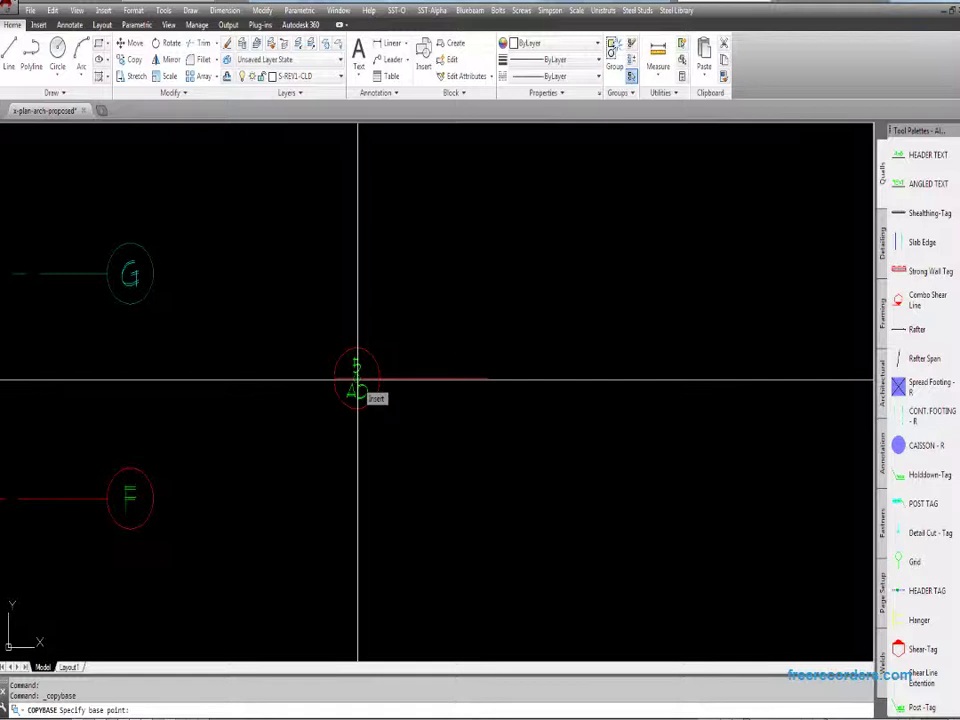
{"action": "left_click", "coordinate": [357, 380]}
{"action": "left_click", "coordinate": [272, 435]}
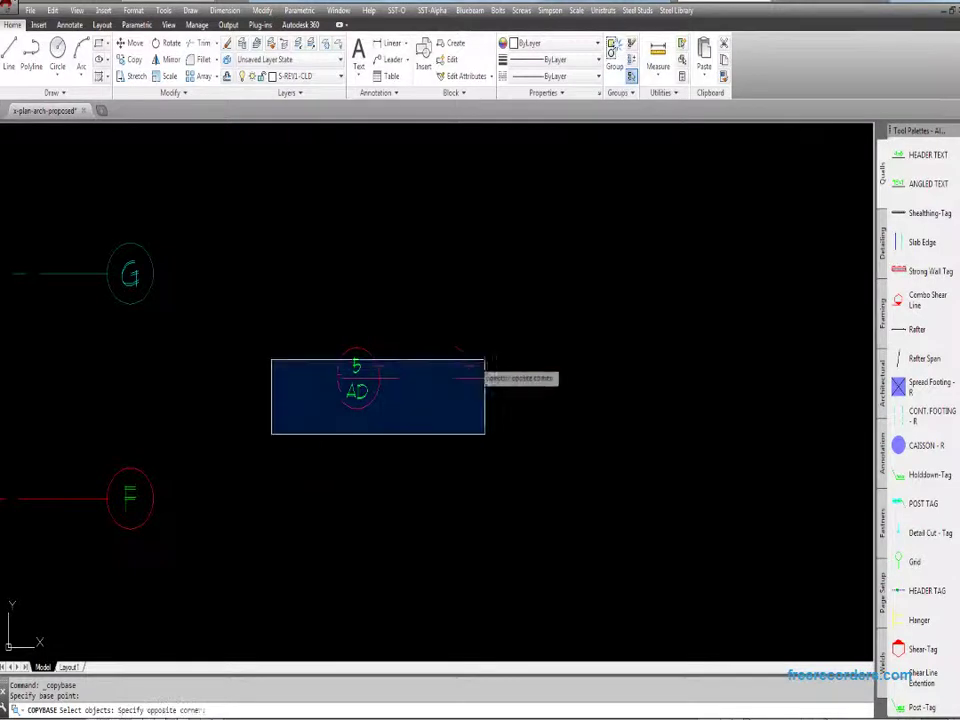
{"action": "left_click", "coordinate": [485, 360]}
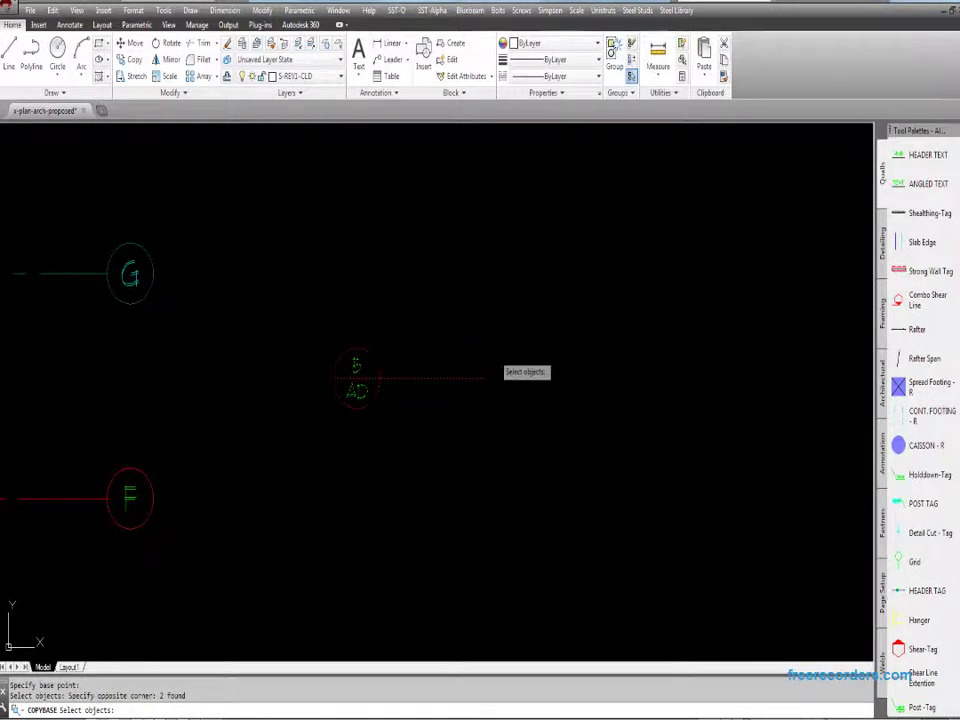
{"action": "key", "text": "Return"}
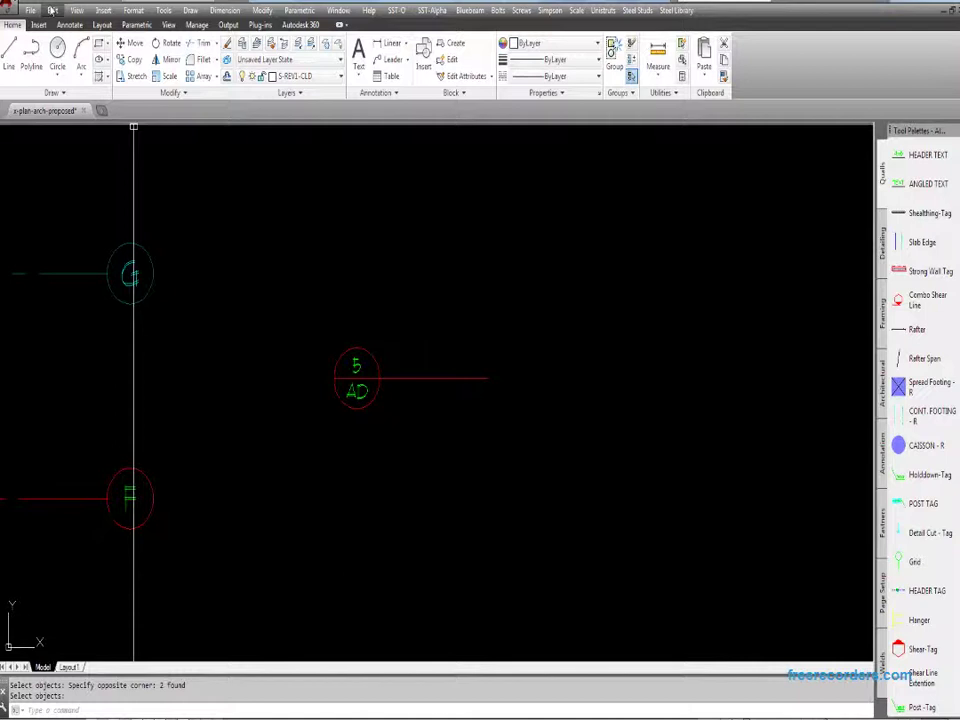
- Paste the callout as ordinary objects to the lower right of the 5/AD callout with the horizontal leader
{"action": "left_click", "coordinate": [53, 11]}
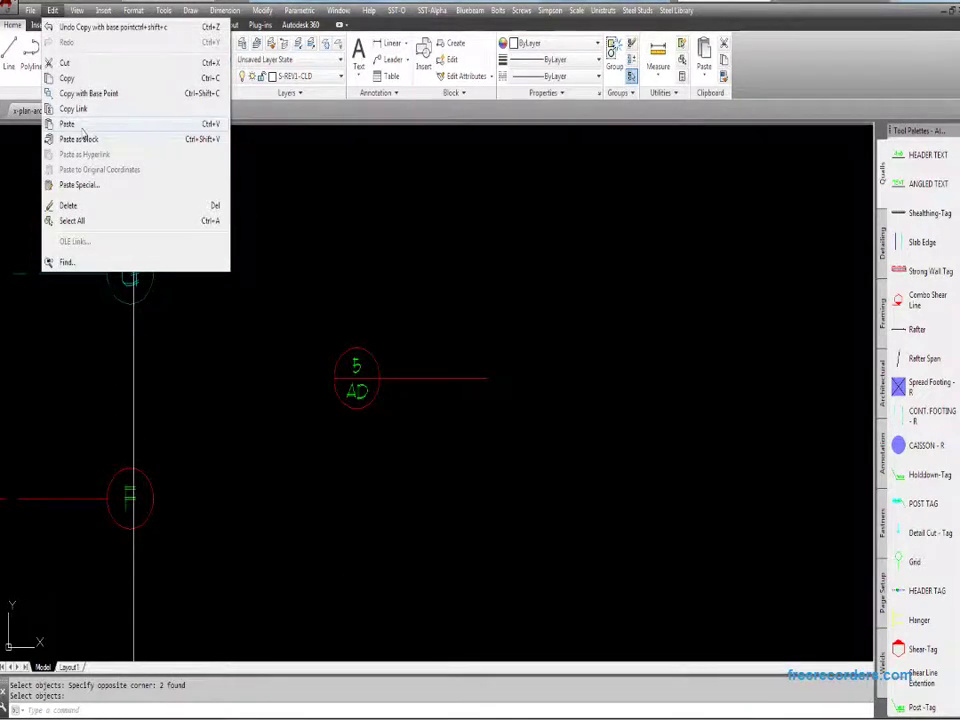
{"action": "left_click", "coordinate": [82, 124]}
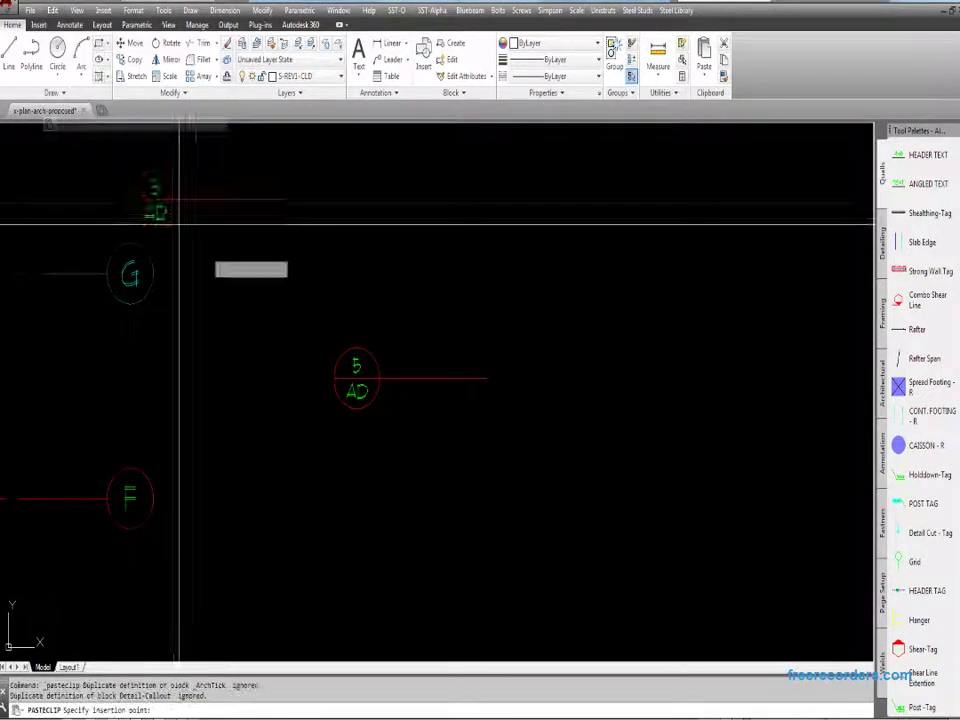
{"action": "scroll", "coordinate": [321, 321], "scroll_direction": "up", "scroll_amount": 3}
{"action": "scroll", "coordinate": [295, 321], "scroll_direction": "down", "scroll_amount": 4}
{"action": "scroll", "coordinate": [368, 332], "scroll_direction": "up", "scroll_amount": 2}
{"action": "left_click", "coordinate": [368, 332]}
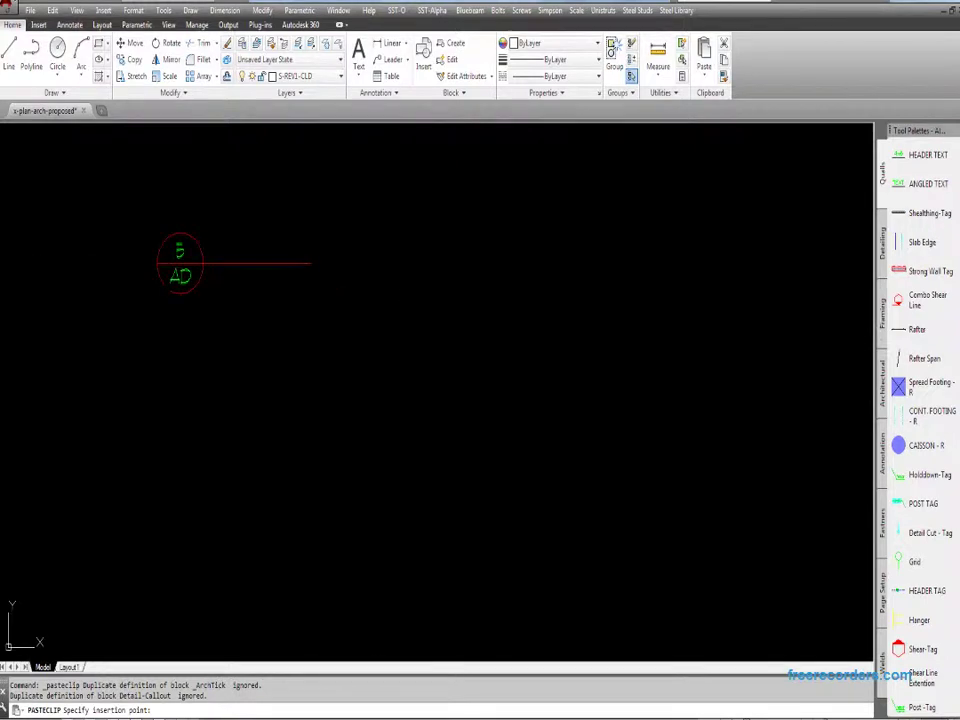
- Select the pasted bubble and leader lines individually to examine whether they are separate objects, and clear the selection
{"action": "left_click", "coordinate": [386, 350]}
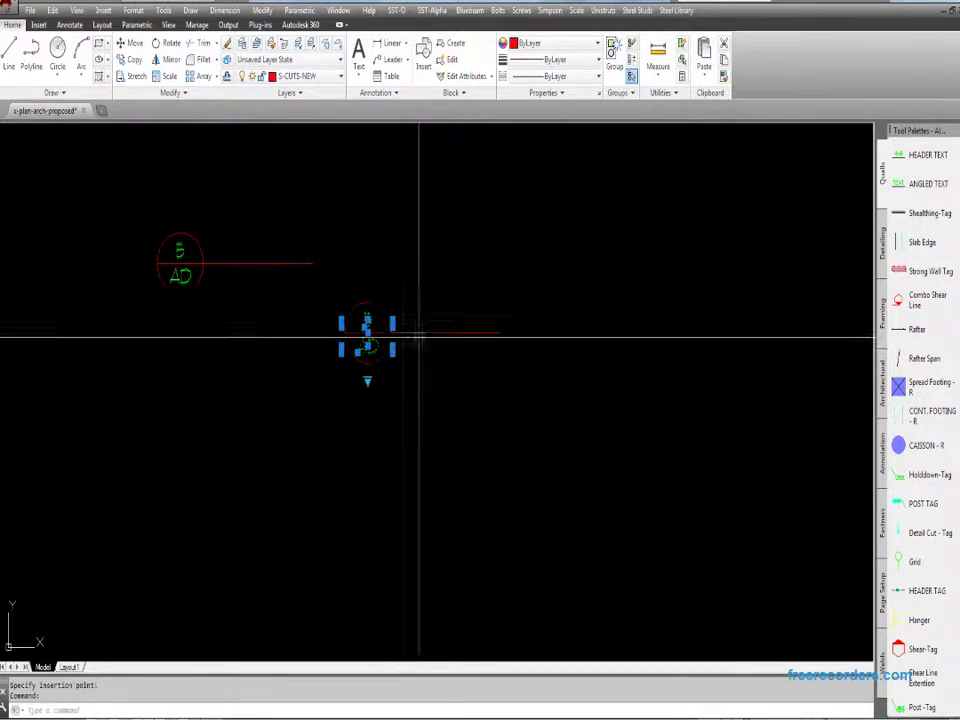
{"action": "left_click", "coordinate": [416, 332]}
{"action": "left_click", "coordinate": [268, 263]}
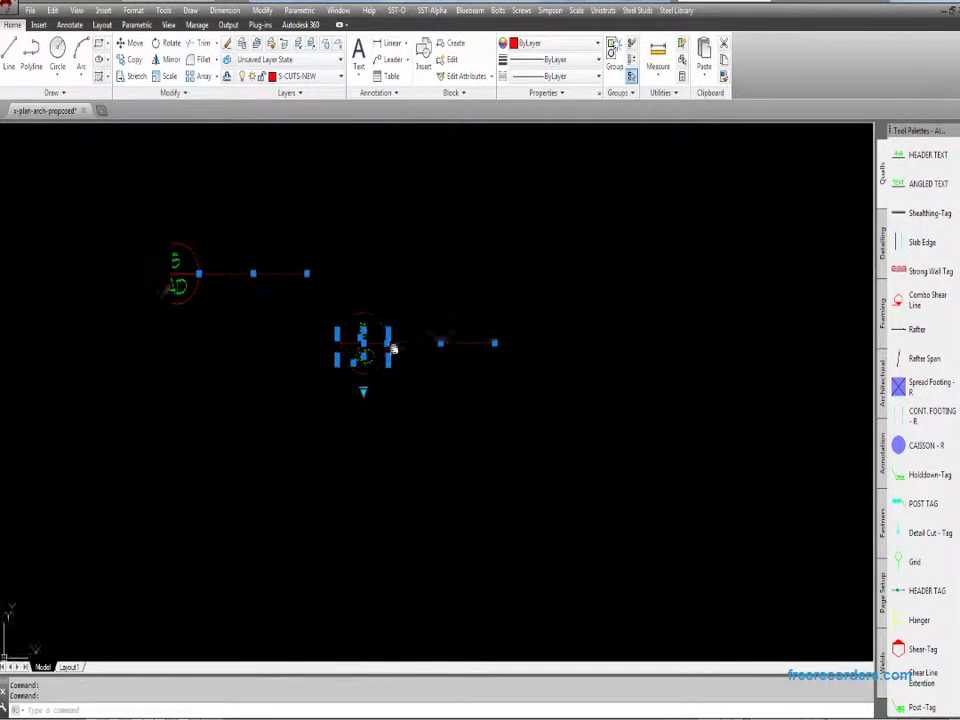
{"action": "scroll", "coordinate": [386, 339], "scroll_direction": "up", "scroll_amount": 3}
{"action": "key", "text": "Escape"}
{"action": "left_click", "coordinate": [370, 343]}
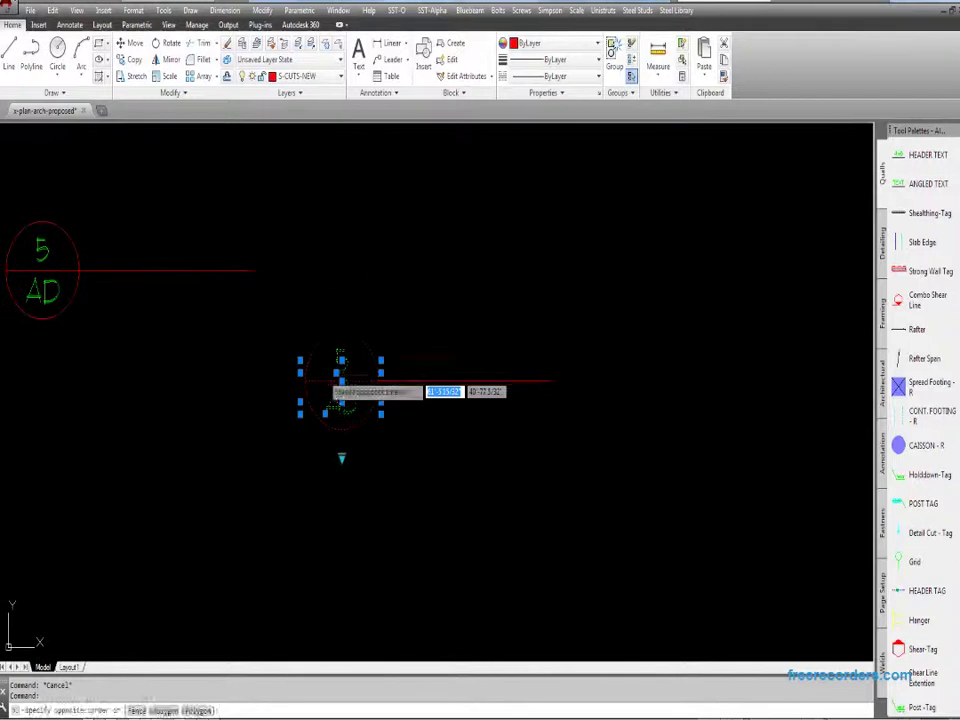
{"action": "key", "text": "Escape"}
{"action": "left_click", "coordinate": [401, 379]}
{"action": "key", "text": "Escape"}
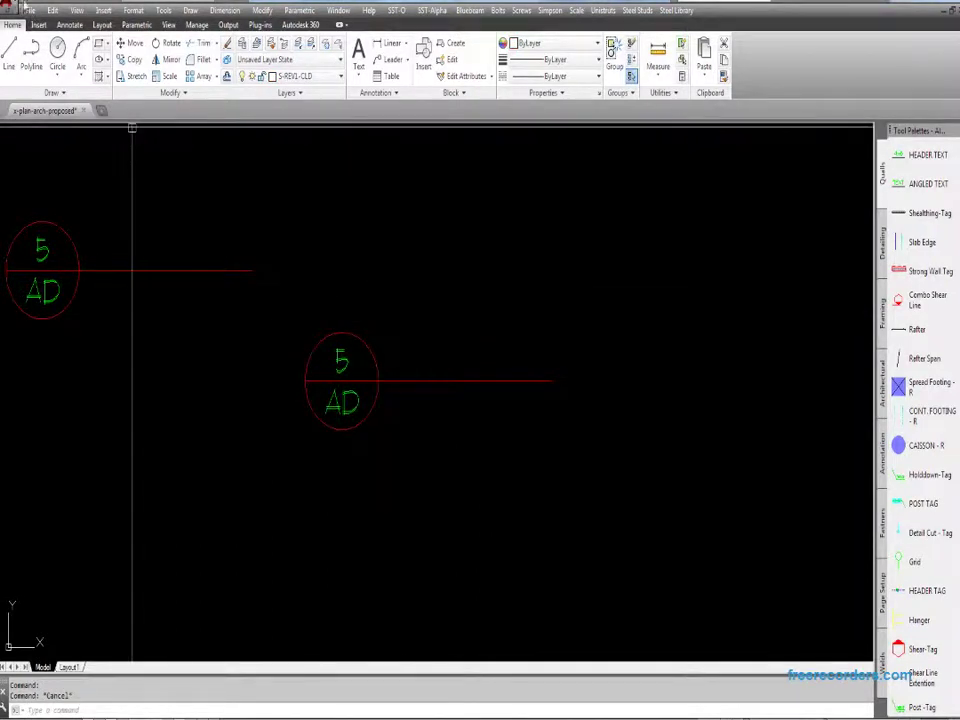
- Paste the copied callout as a block directly below the first pasted callout
{"action": "left_click", "coordinate": [31, 11]}
{"action": "mouse_move", "coordinate": [50, 11]}
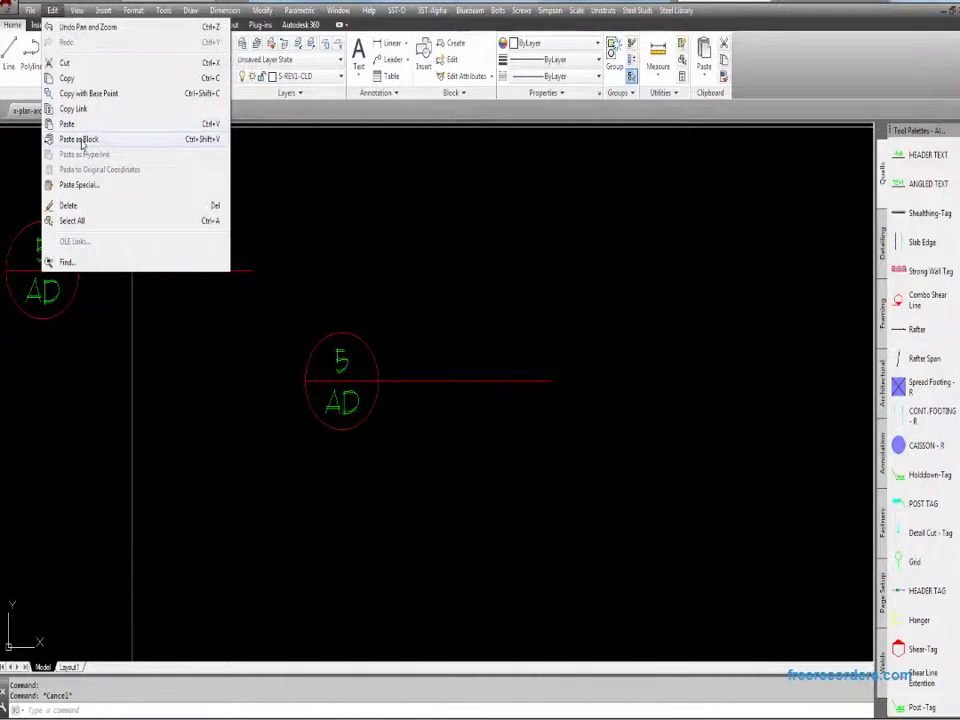
{"action": "left_click", "coordinate": [82, 141]}
{"action": "scroll", "coordinate": [285, 268], "scroll_direction": "down", "scroll_amount": 2}
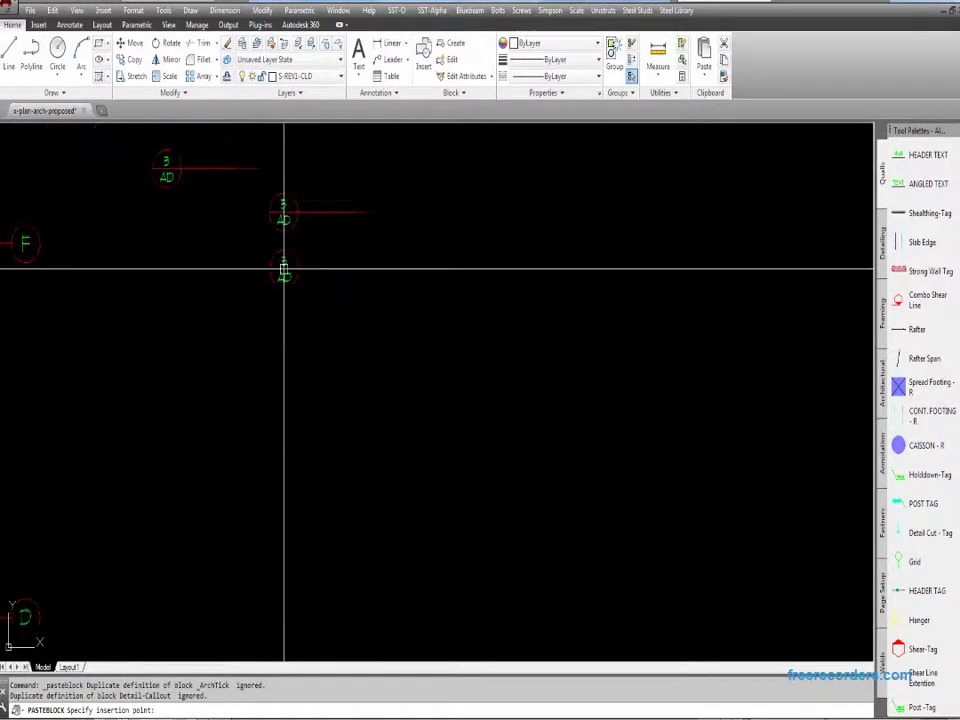
{"action": "scroll", "coordinate": [285, 268], "scroll_direction": "up", "scroll_amount": 2}
{"action": "left_click", "coordinate": [279, 320]}
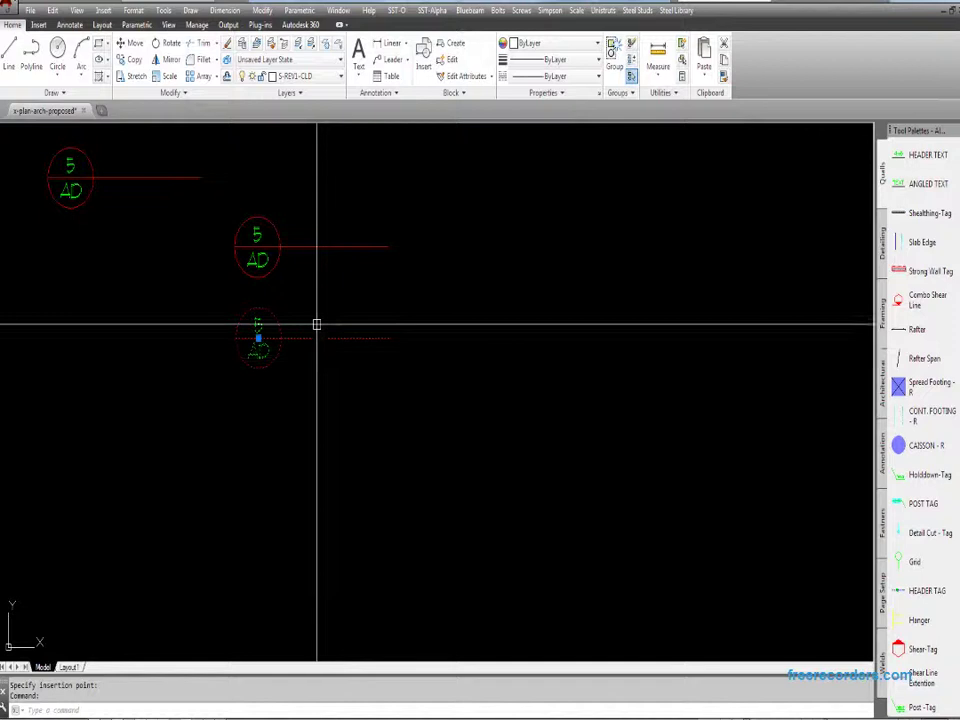
{"action": "middle_click_drag", "start_coordinate": [298, 330], "coordinate": [313, 347]}
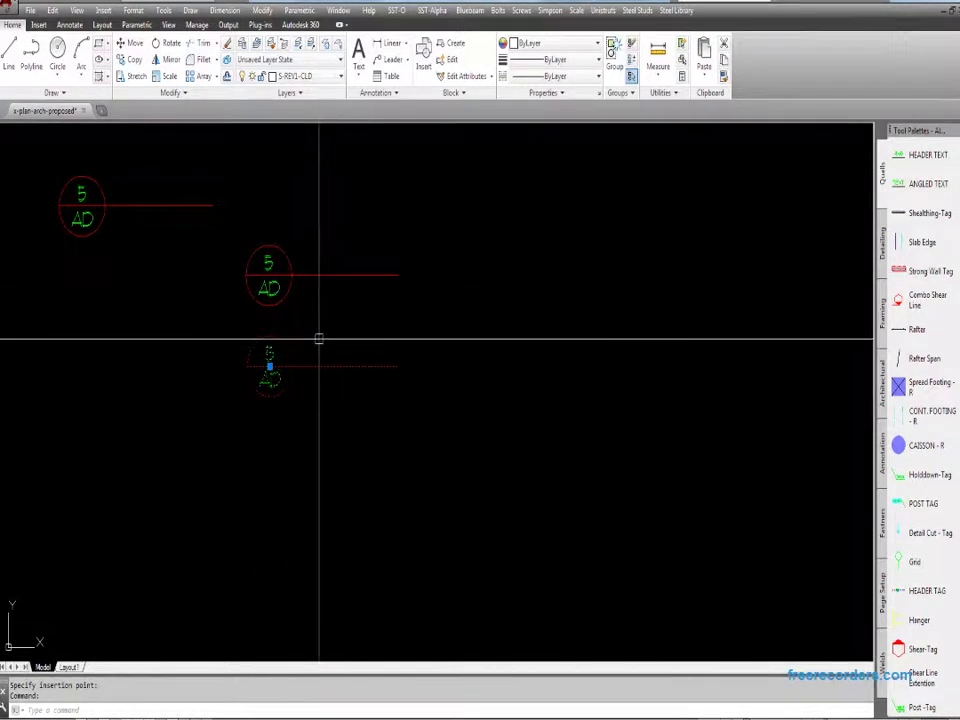
{"action": "middle_click_drag", "start_coordinate": [313, 336], "coordinate": [307, 347]}
{"action": "key", "text": "Escape"}
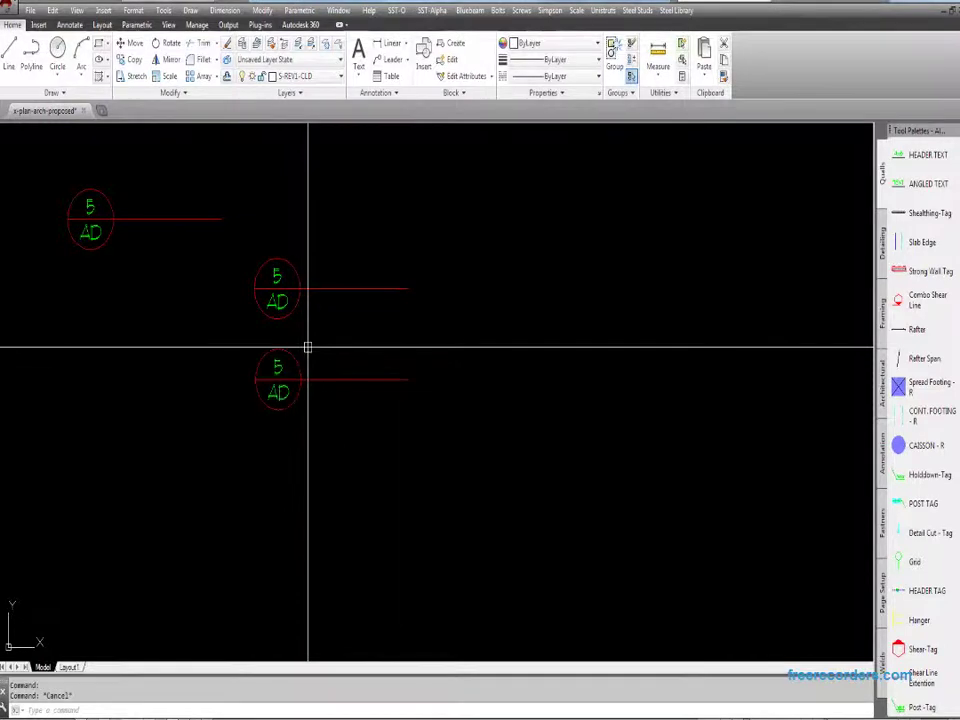
- Open the pasted callout block in the Block Editor and view its authoring parameters and actions
{"action": "double_click", "coordinate": [290, 362]}
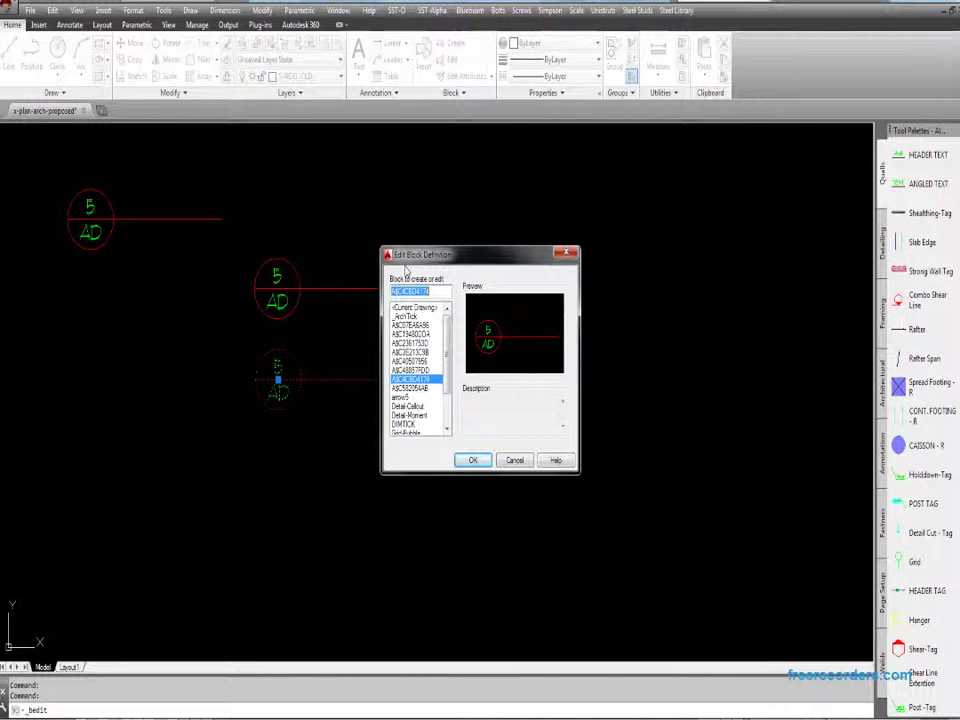
{"action": "left_click", "coordinate": [474, 461]}
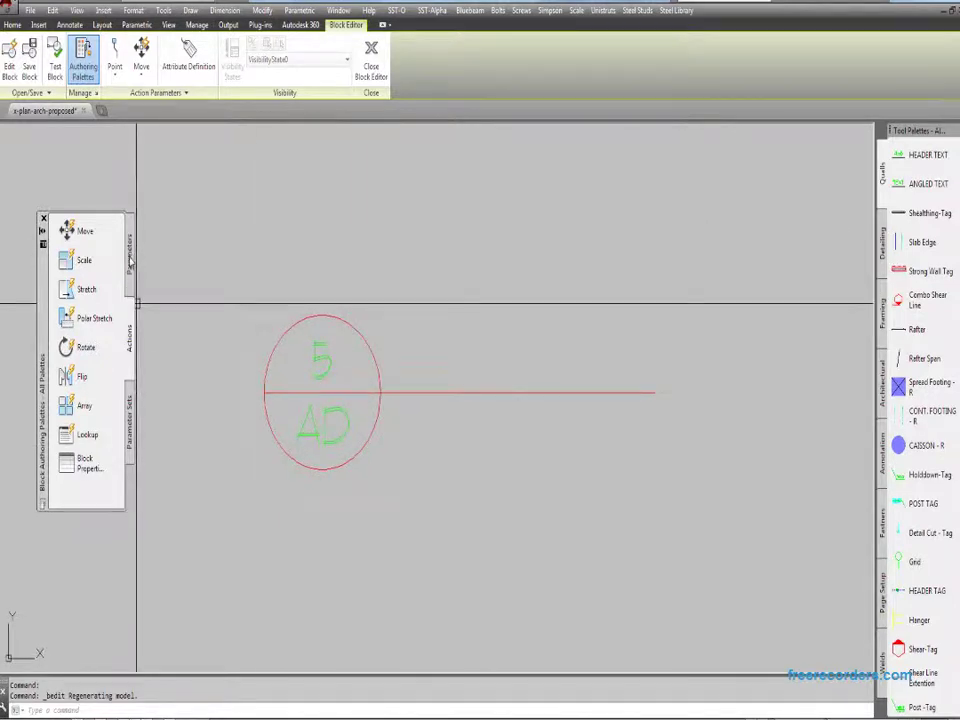
{"action": "left_click", "coordinate": [130, 262]}
{"action": "left_click", "coordinate": [130, 328]}
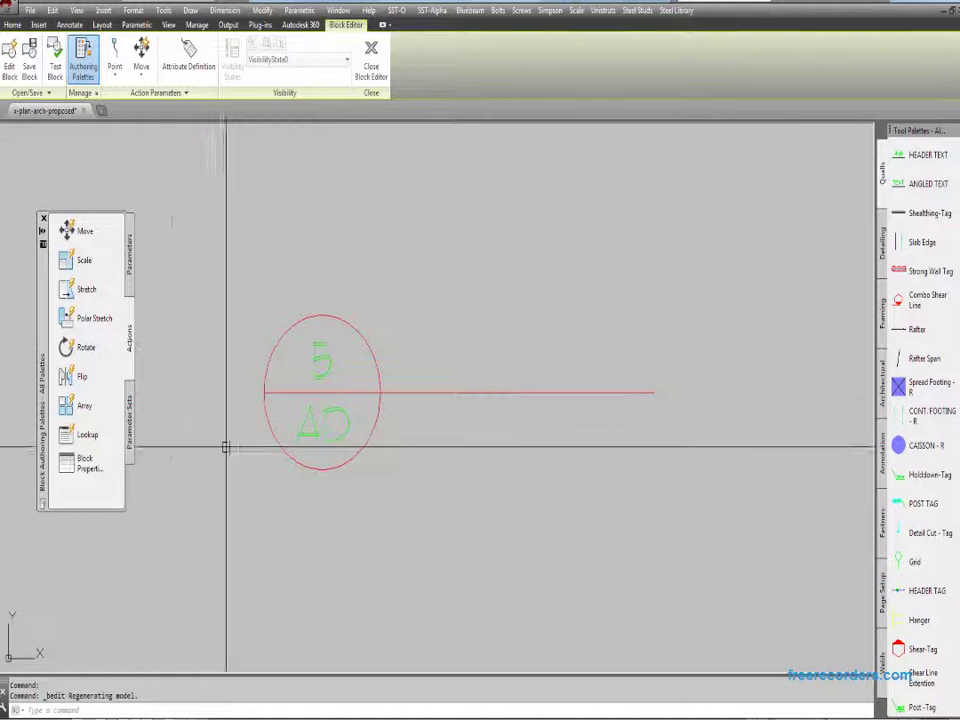
- Add a linear parameter along the leader line from the bubble's edge to the line's free end, with its label below the line
{"action": "left_click", "coordinate": [131, 440]}
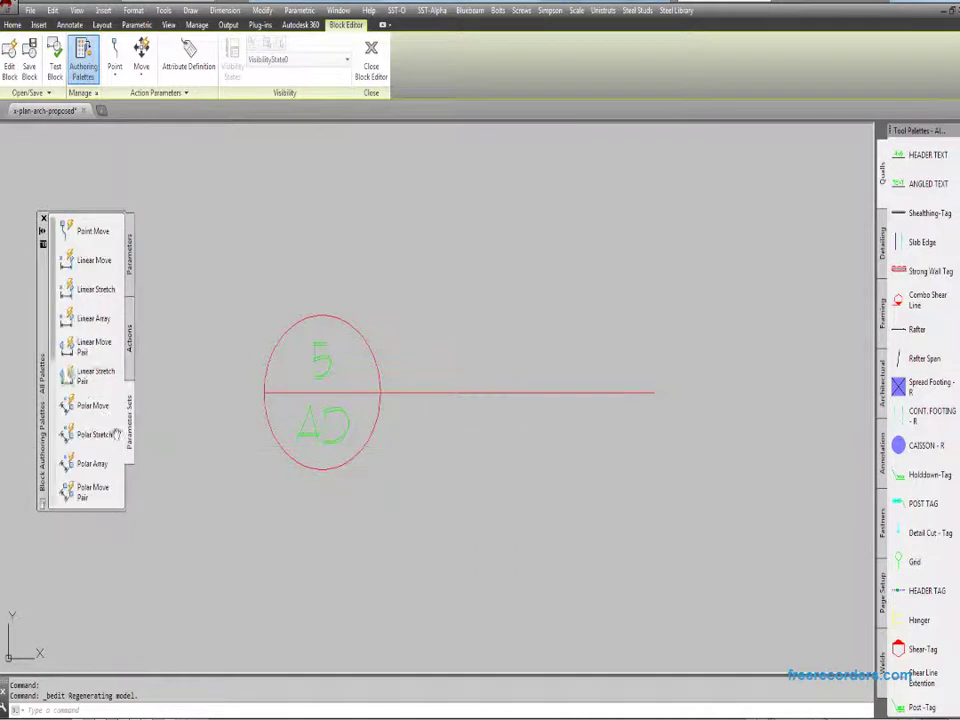
{"action": "left_click", "coordinate": [131, 263]}
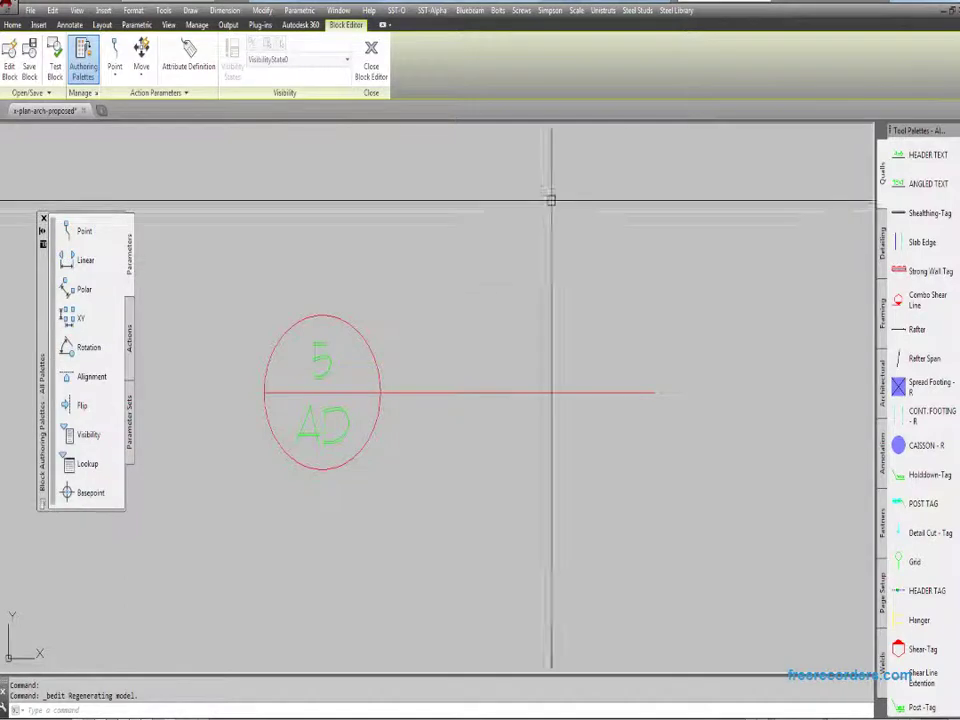
{"action": "mouse_move", "coordinate": [413, 319]}
{"action": "middle_mouse_down"}
{"action": "mouse_move", "coordinate": [474, 343]}
{"action": "mouse_move", "coordinate": [458, 338]}
{"action": "middle_mouse_up"}
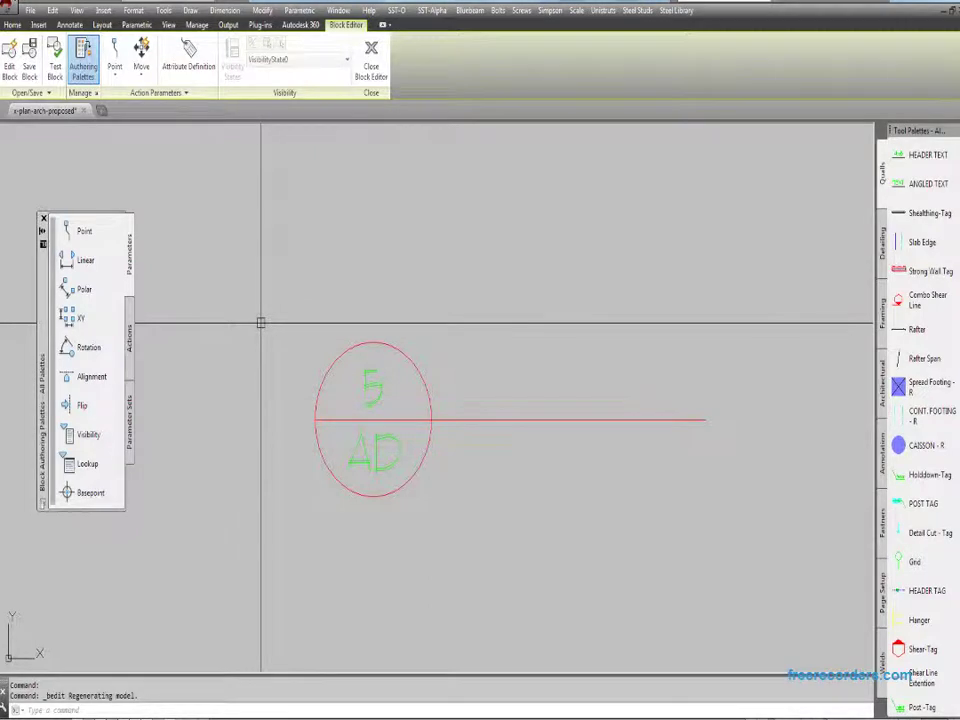
{"action": "mouse_move", "coordinate": [261, 322]}
{"action": "middle_mouse_down"}
{"action": "mouse_move", "coordinate": [249, 291]}
{"action": "mouse_move", "coordinate": [246, 302]}
{"action": "mouse_move", "coordinate": [281, 332]}
{"action": "mouse_move", "coordinate": [275, 326]}
{"action": "middle_mouse_up"}
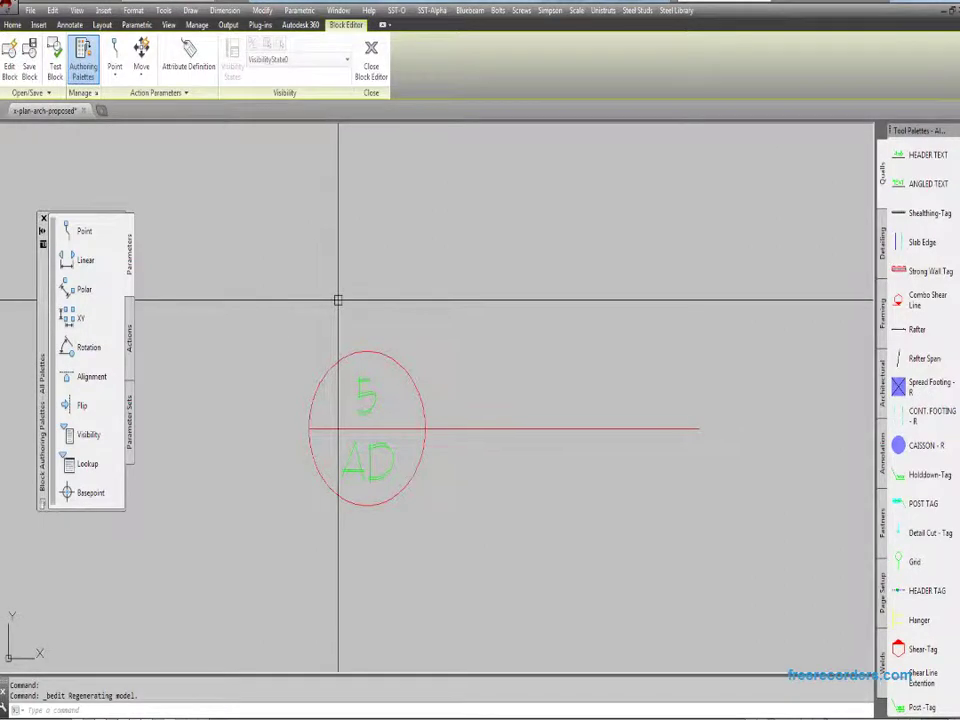
{"action": "scroll", "coordinate": [338, 308], "scroll_direction": "down", "scroll_amount": 3}
{"action": "middle_click_drag", "start_coordinate": [338, 308], "coordinate": [354, 298]}
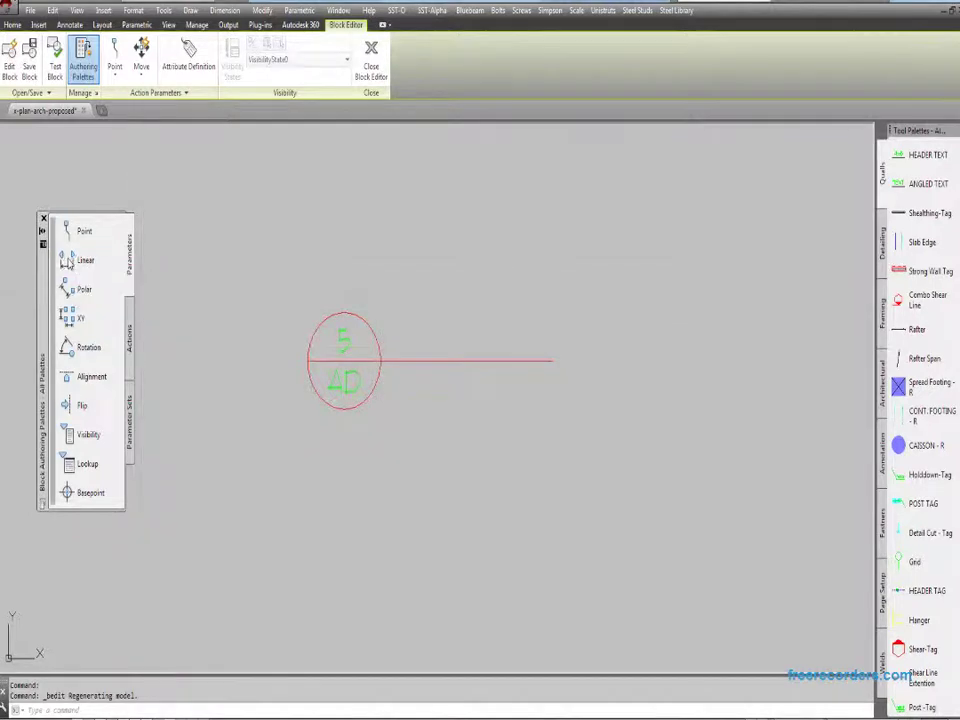
{"action": "left_click", "coordinate": [67, 261]}
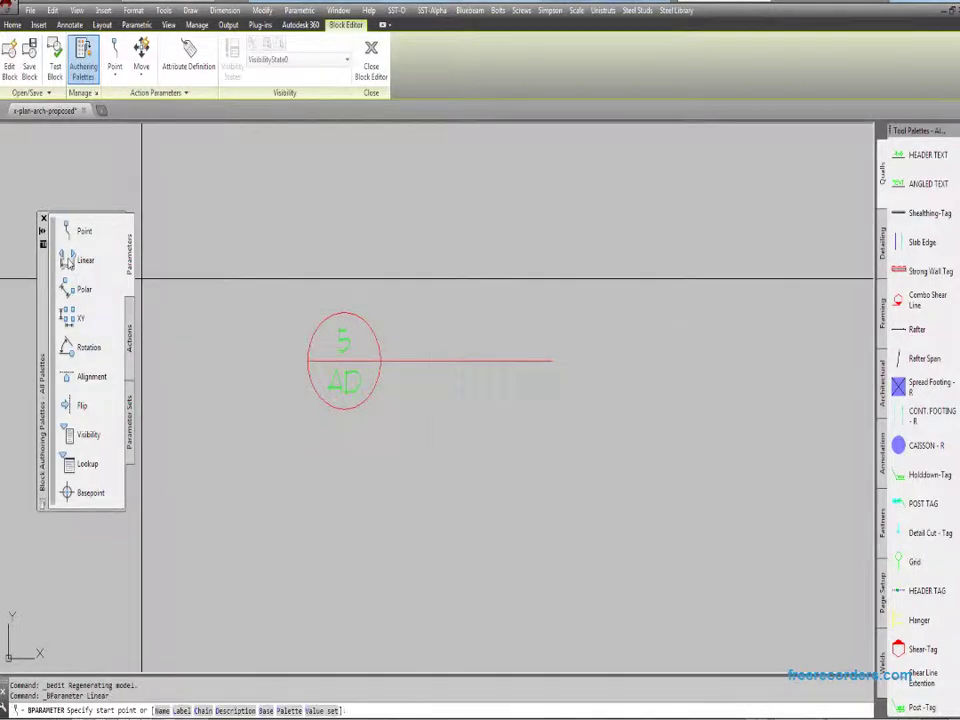
{"action": "left_click", "coordinate": [380, 361]}
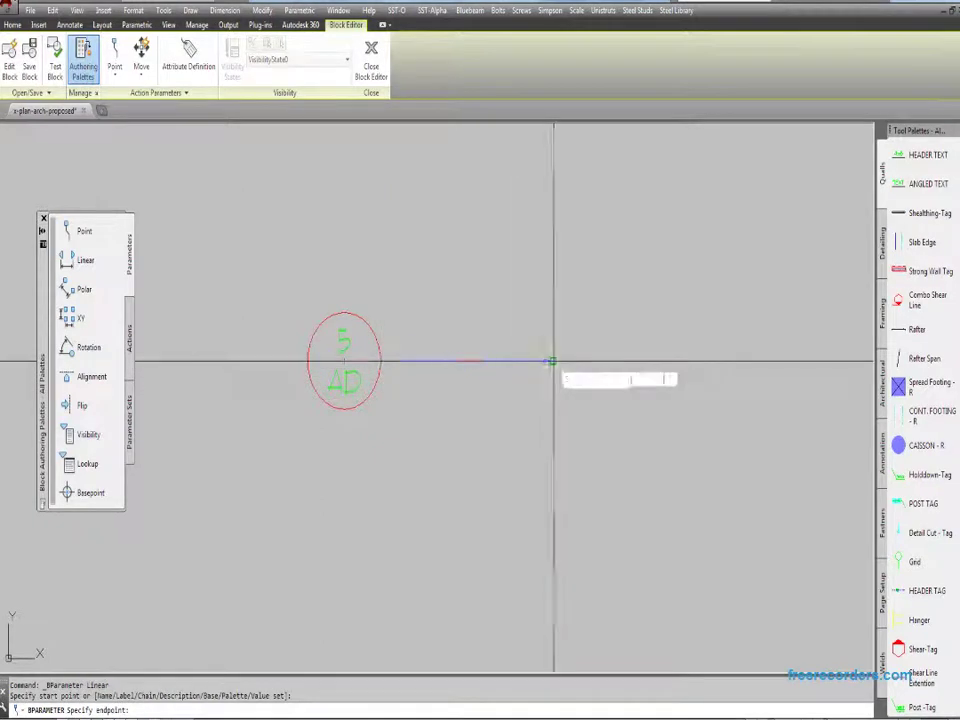
{"action": "left_click", "coordinate": [552, 361]}
{"action": "left_click", "coordinate": [566, 464]}
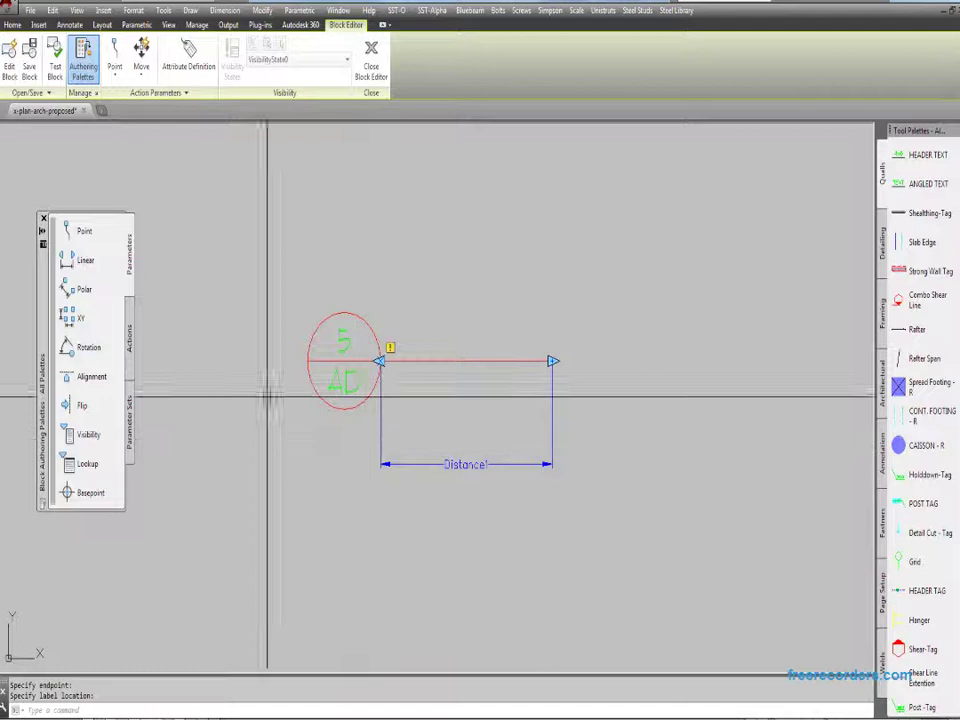
- Add a Stretch action to the linear parameter's free-end point, framing that end and including the leader line and the parameter in the selection
{"action": "left_click", "coordinate": [130, 340]}
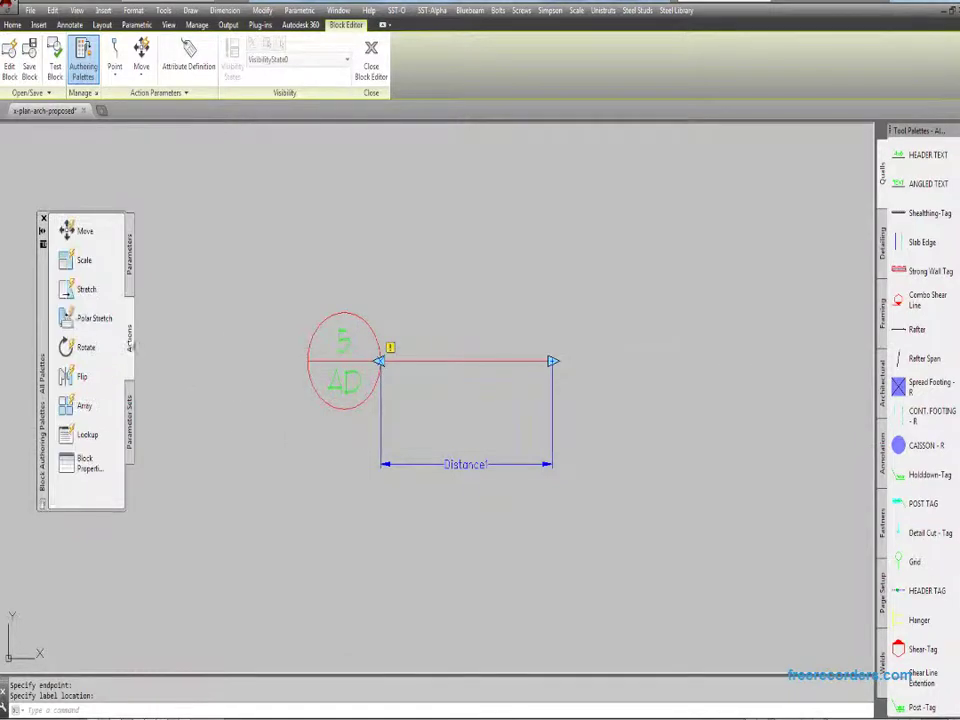
{"action": "left_click", "coordinate": [86, 291]}
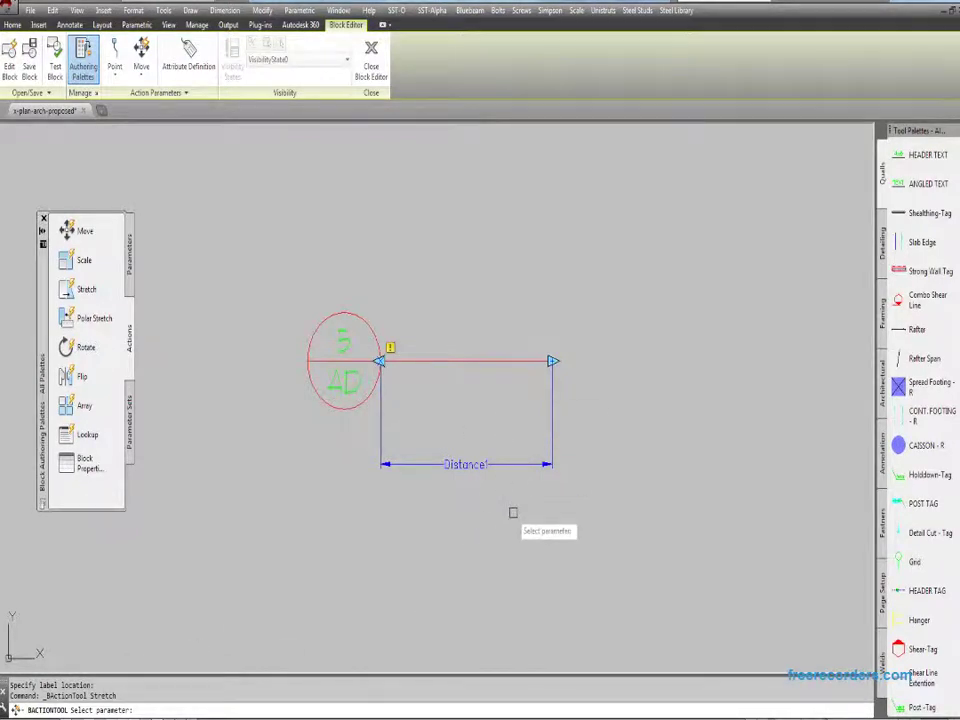
{"action": "left_click", "coordinate": [508, 464]}
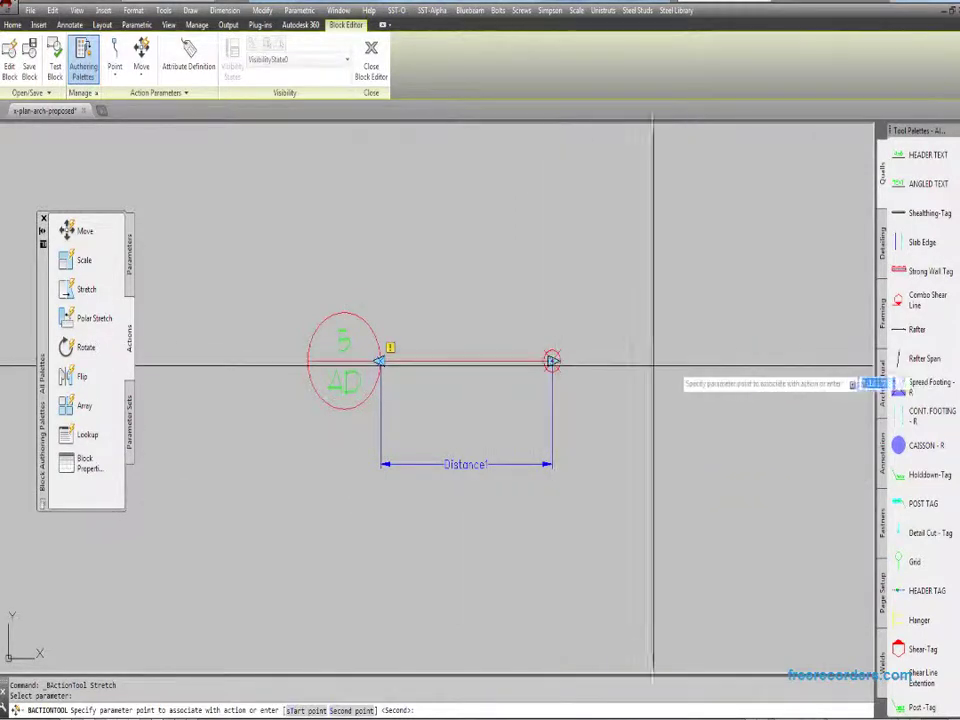
{"action": "left_click", "coordinate": [552, 360]}
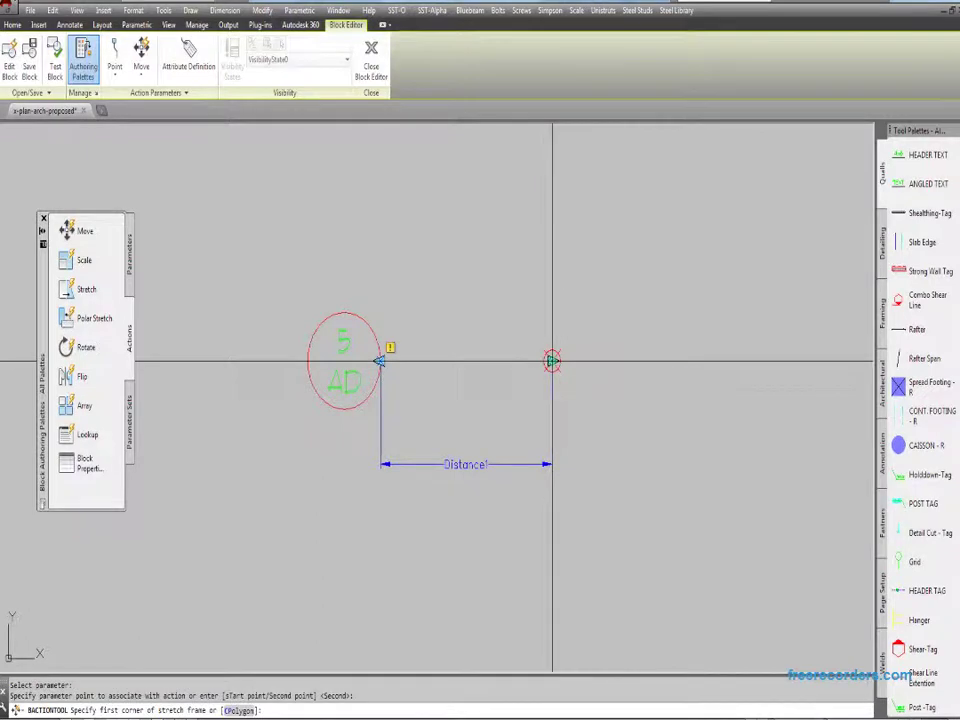
{"action": "left_click", "coordinate": [631, 496]}
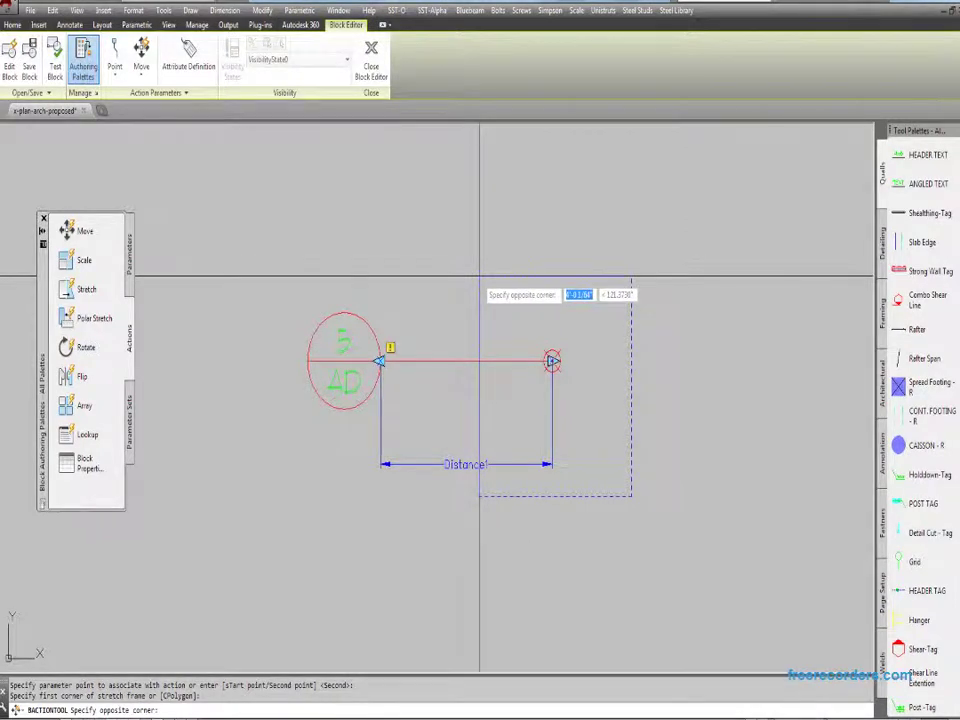
{"action": "left_click", "coordinate": [479, 277]}
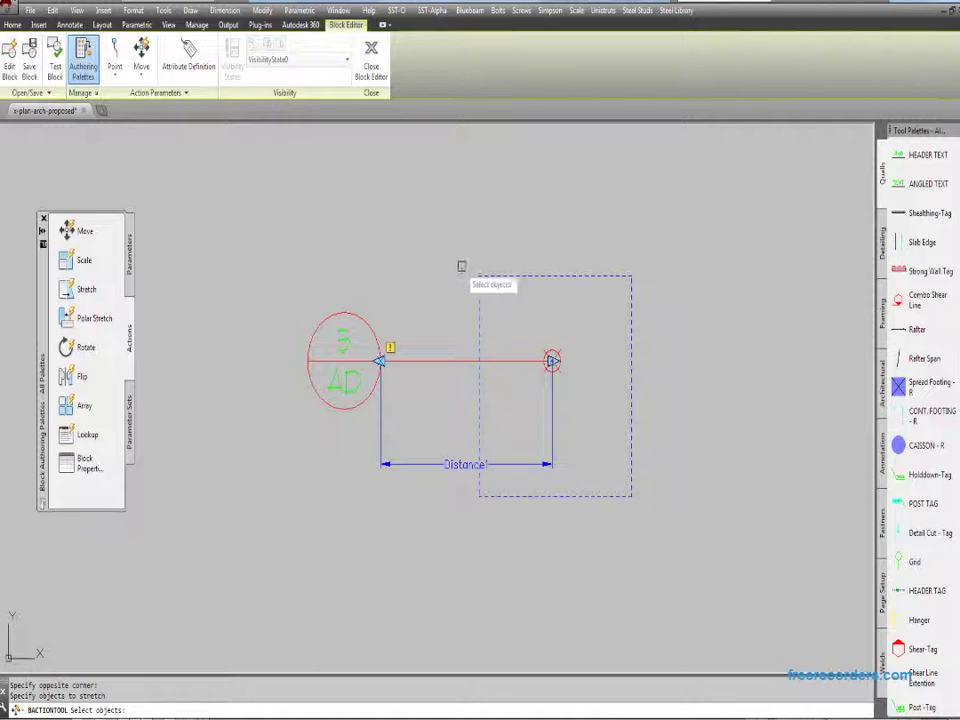
{"action": "left_click", "coordinate": [462, 266]}
{"action": "left_click", "coordinate": [640, 535]}
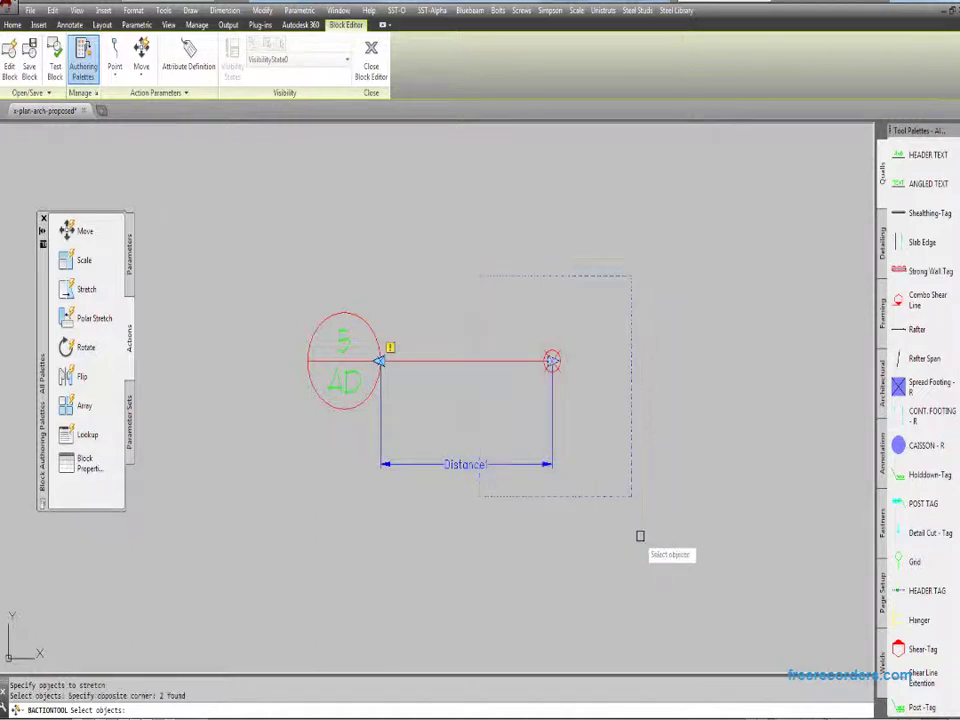
{"action": "left_click", "coordinate": [552, 420]}
{"action": "left_click", "coordinate": [529, 360]}
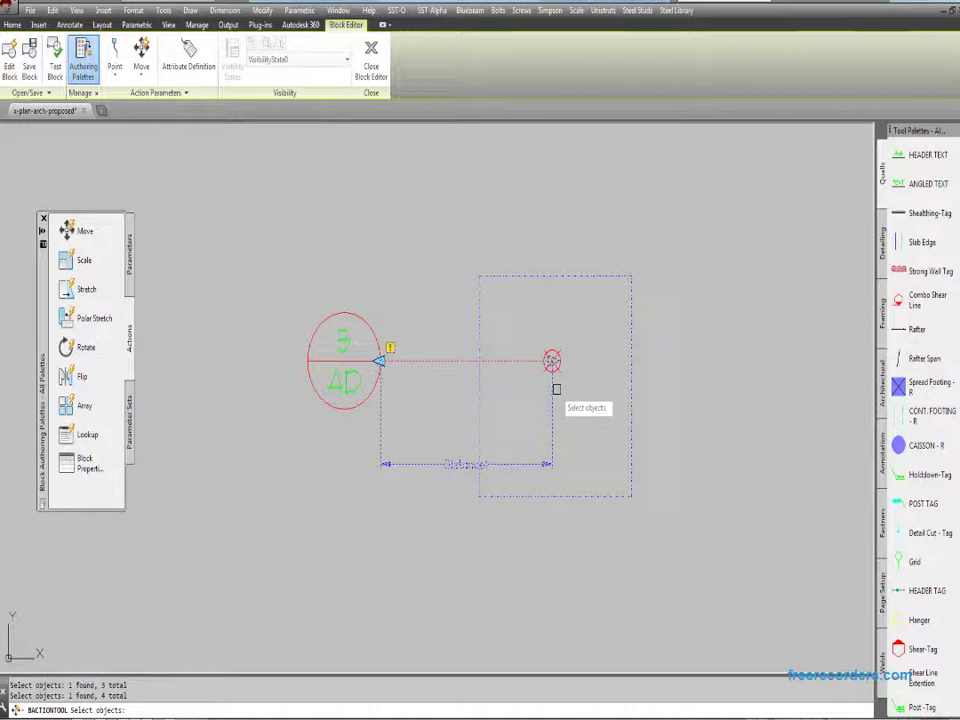
{"action": "key", "text": "Return"}
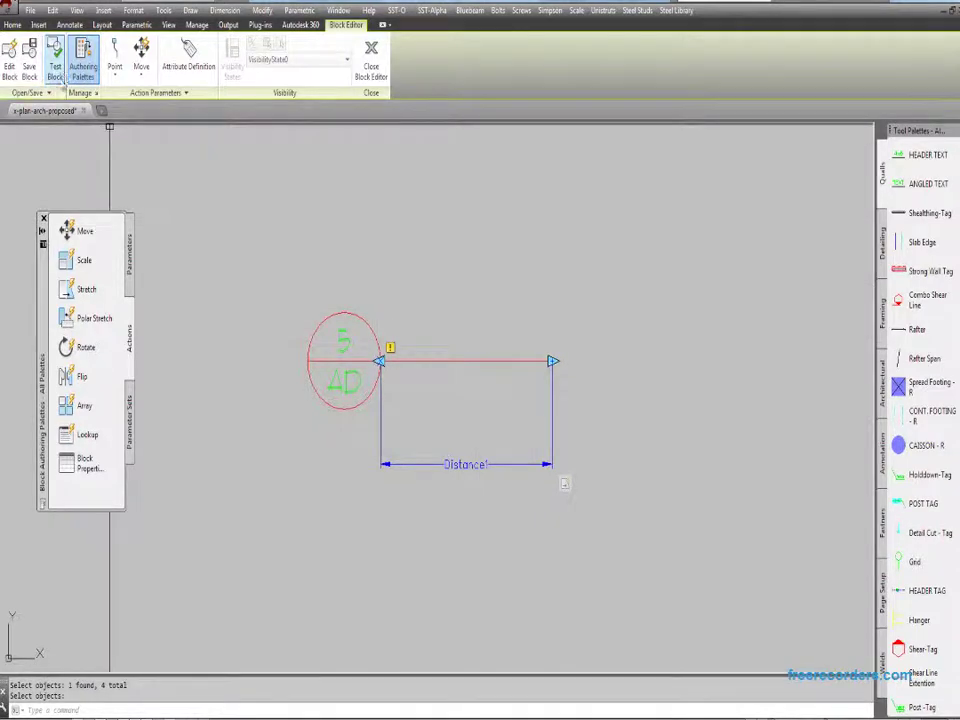
- Test the block by stretching its leader line with the end grip in the test window, and close that window
{"action": "left_click", "coordinate": [55, 66]}
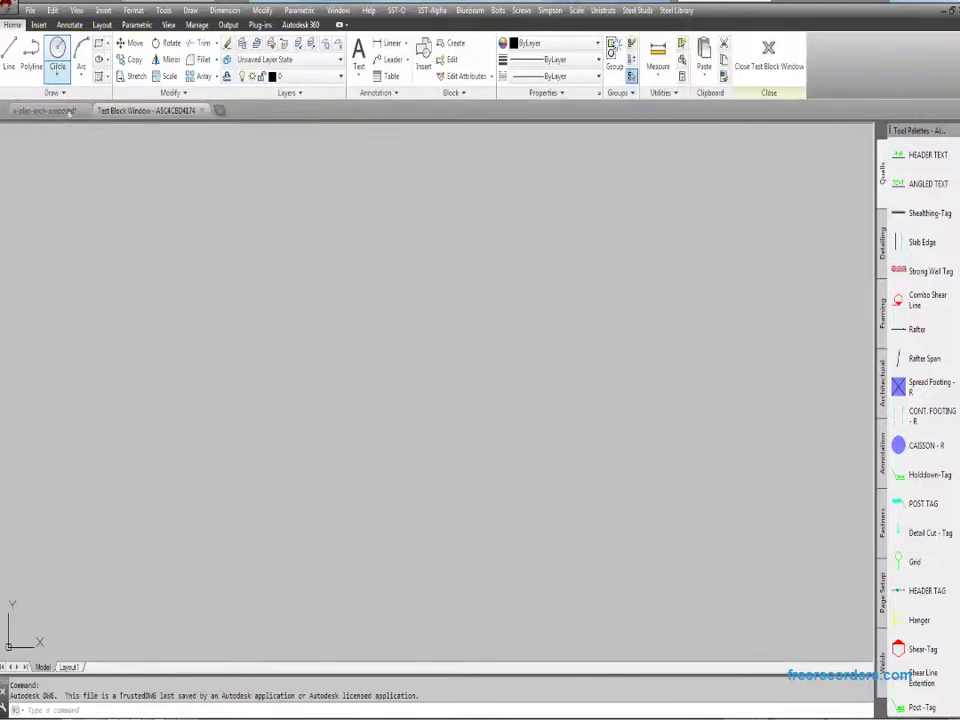
{"action": "scroll", "coordinate": [358, 407], "scroll_direction": "up", "scroll_amount": 5}
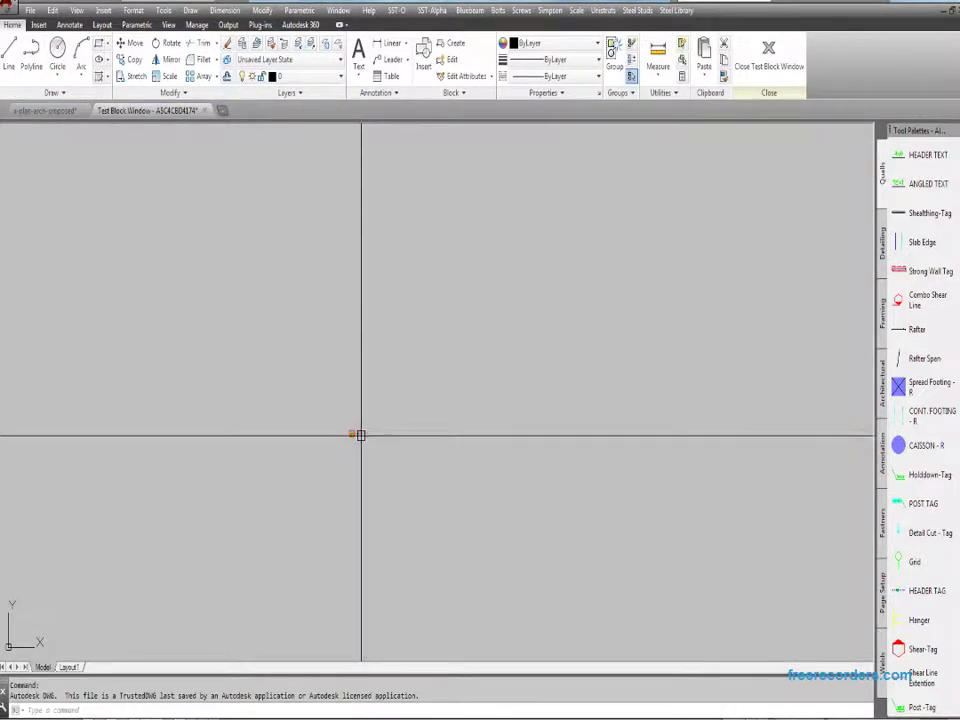
{"action": "scroll", "coordinate": [343, 392], "scroll_direction": "up", "scroll_amount": 2}
{"action": "left_click", "coordinate": [405, 418]}
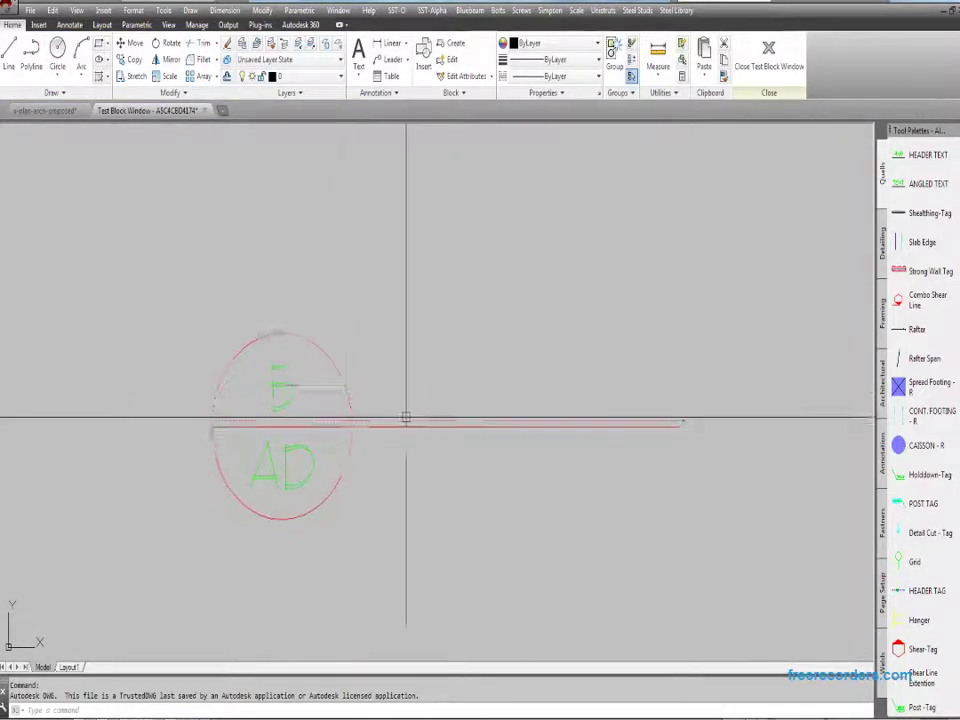
{"action": "scroll", "coordinate": [443, 437], "scroll_direction": "down", "scroll_amount": 2}
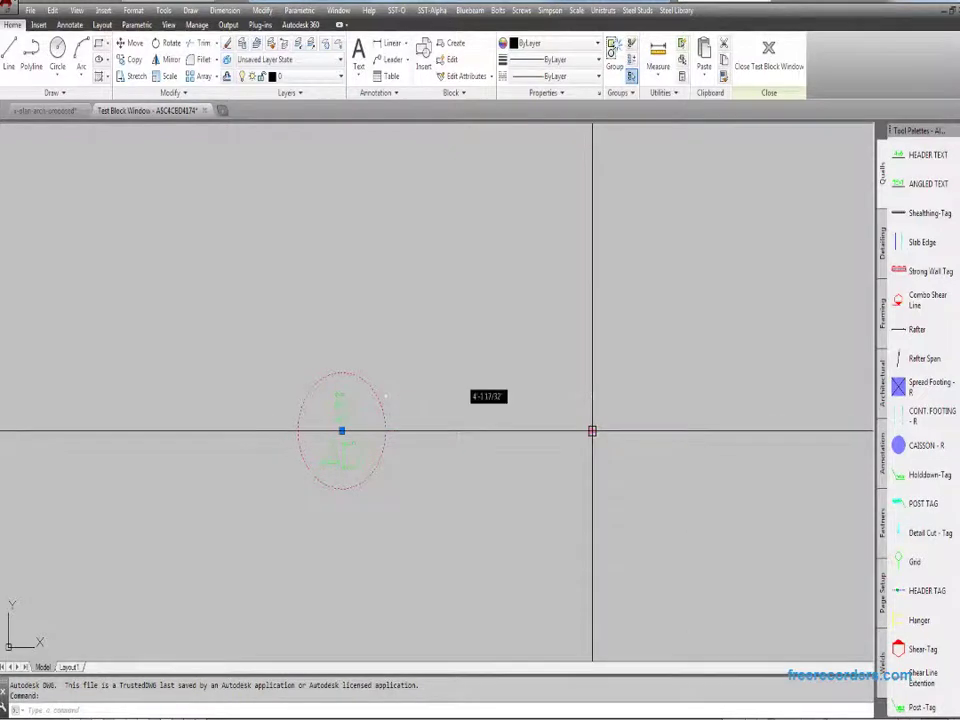
{"action": "left_click", "coordinate": [500, 431]}
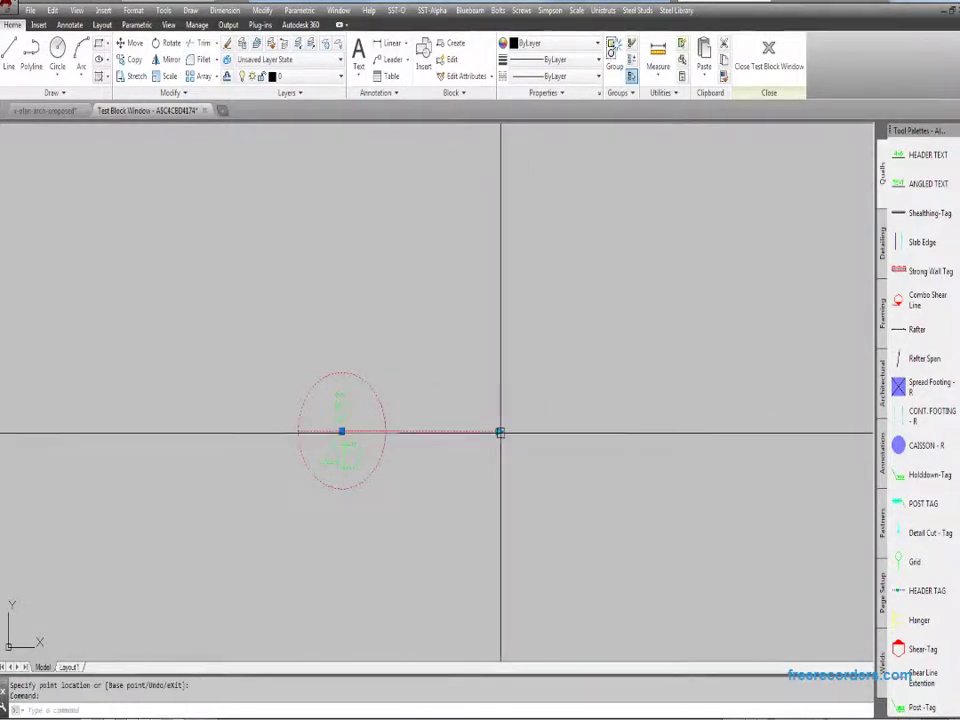
{"action": "left_click", "coordinate": [503, 431]}
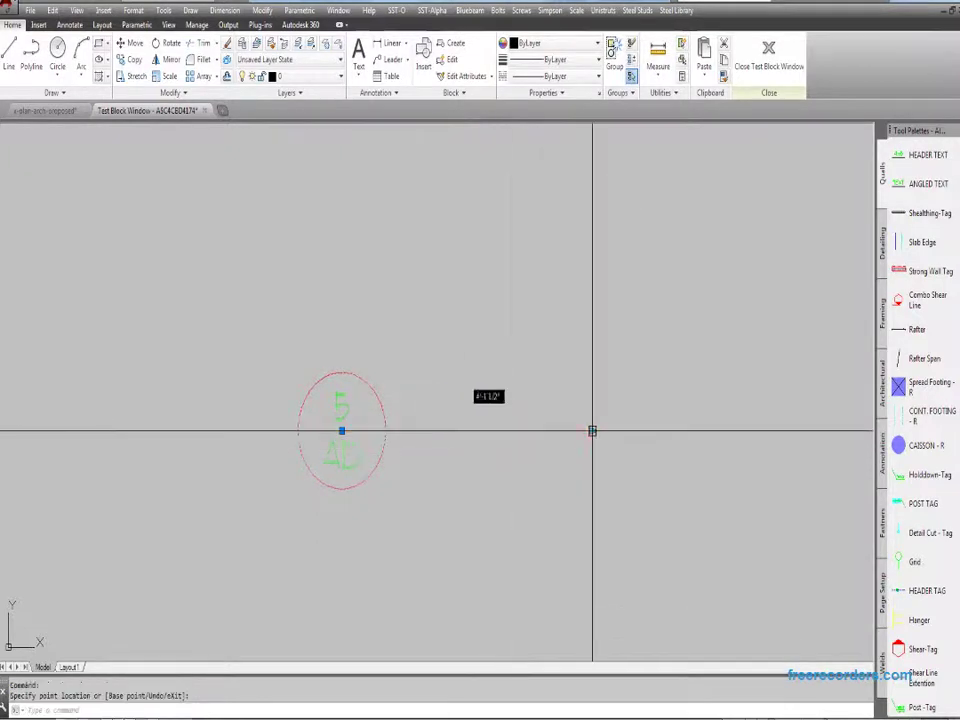
{"action": "left_click", "coordinate": [507, 431]}
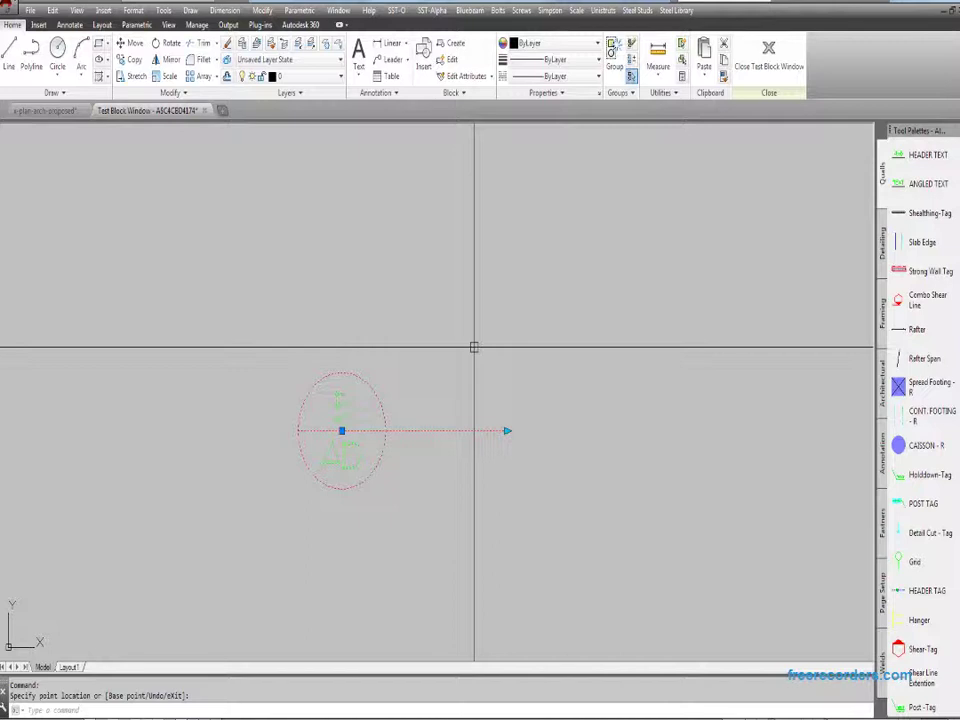
{"action": "left_click", "coordinate": [758, 70]}
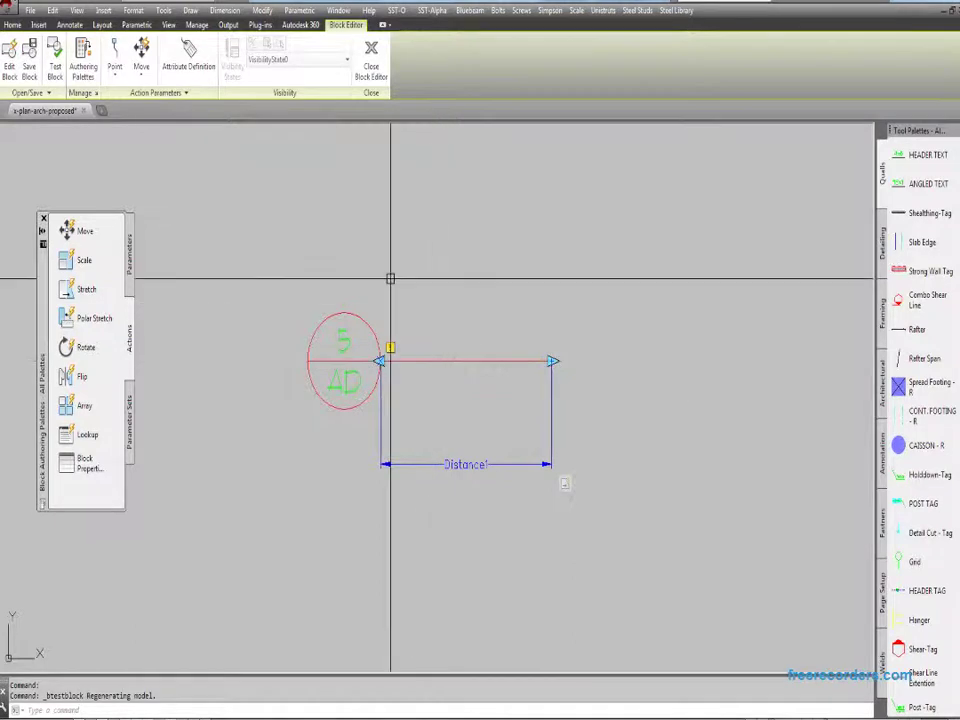
- Add a rotation parameter centred on the bubble, with its radius reaching the leader's midpoint and the default angle along the leader
{"action": "left_click", "coordinate": [129, 256]}
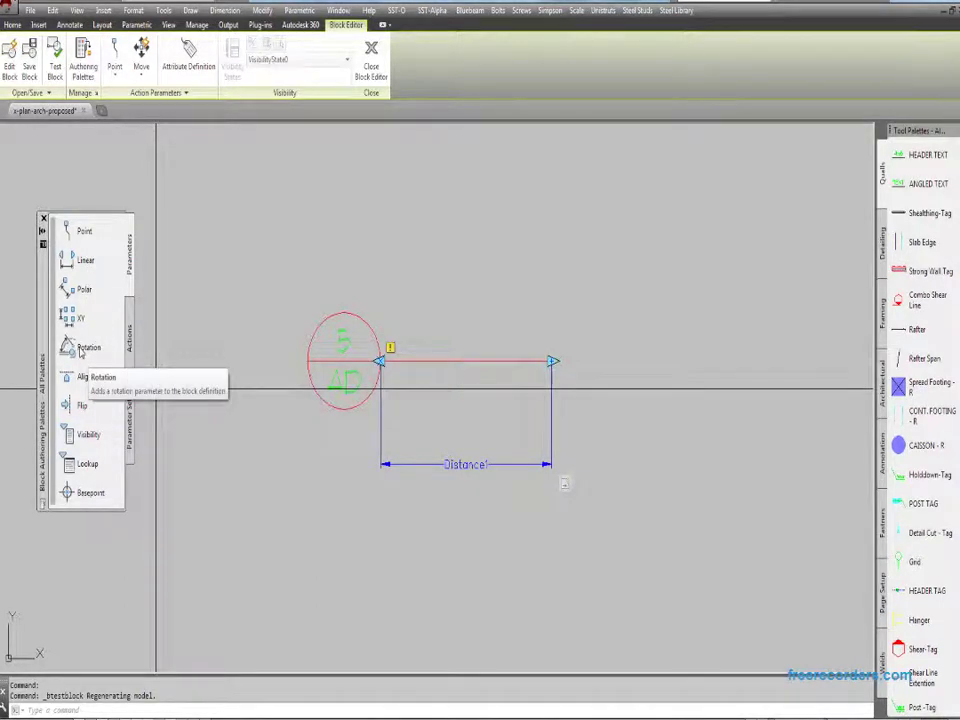
{"action": "left_click", "coordinate": [80, 347]}
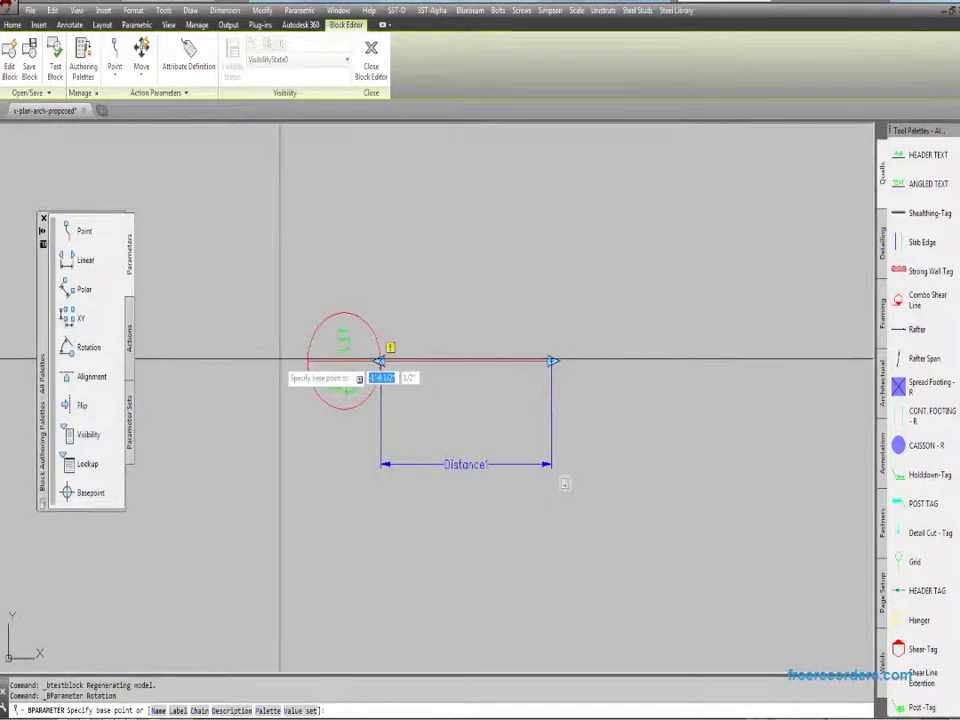
{"action": "left_click", "coordinate": [344, 360]}
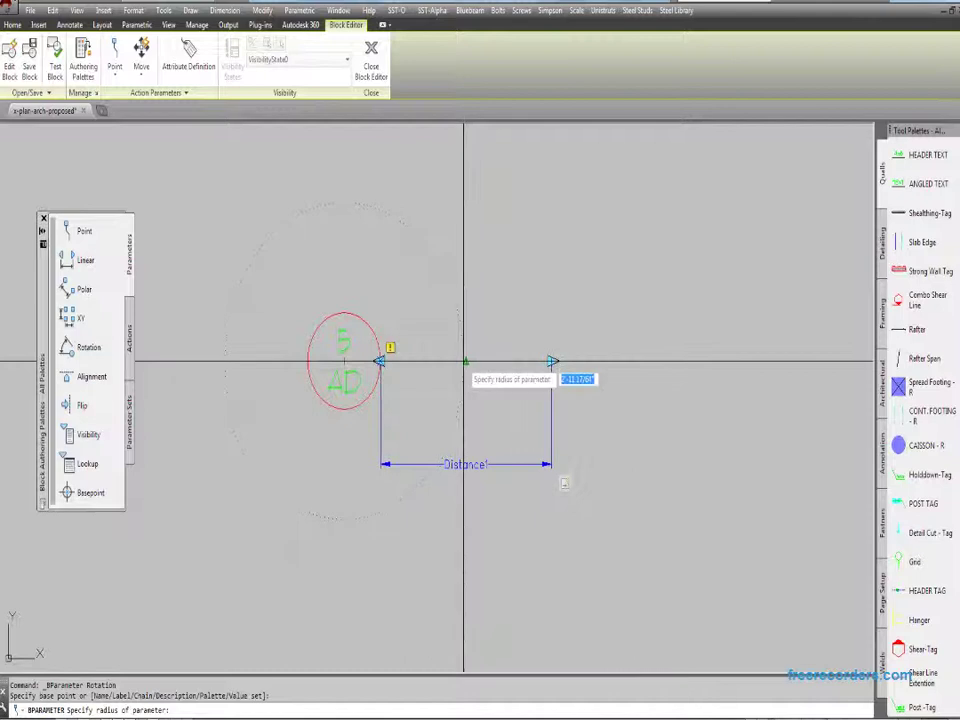
{"action": "left_click", "coordinate": [466, 361]}
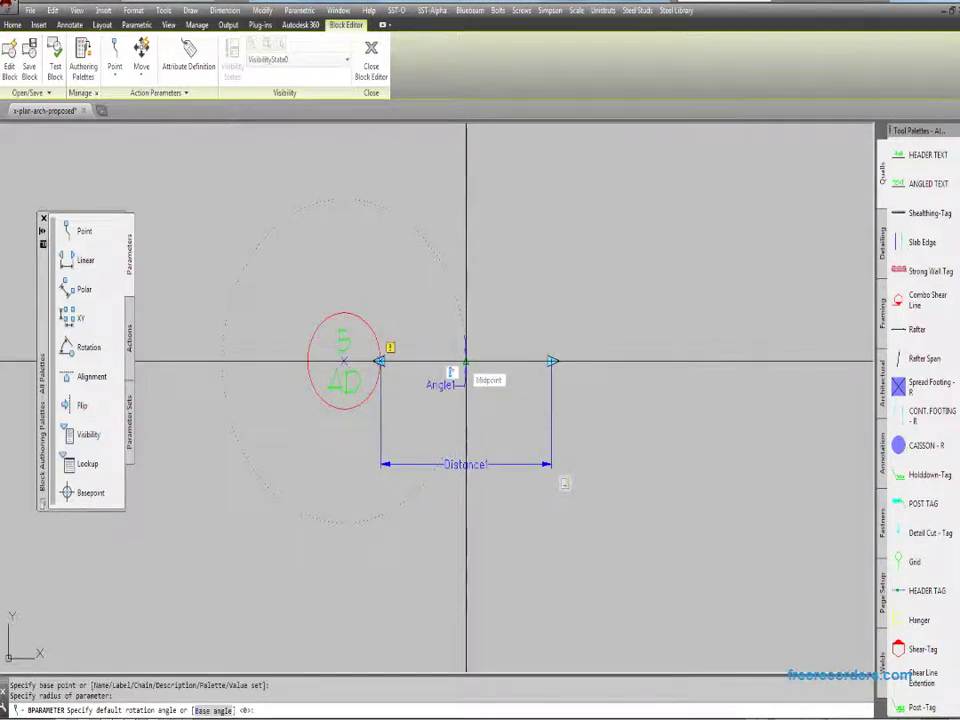
{"action": "left_click", "coordinate": [466, 361]}
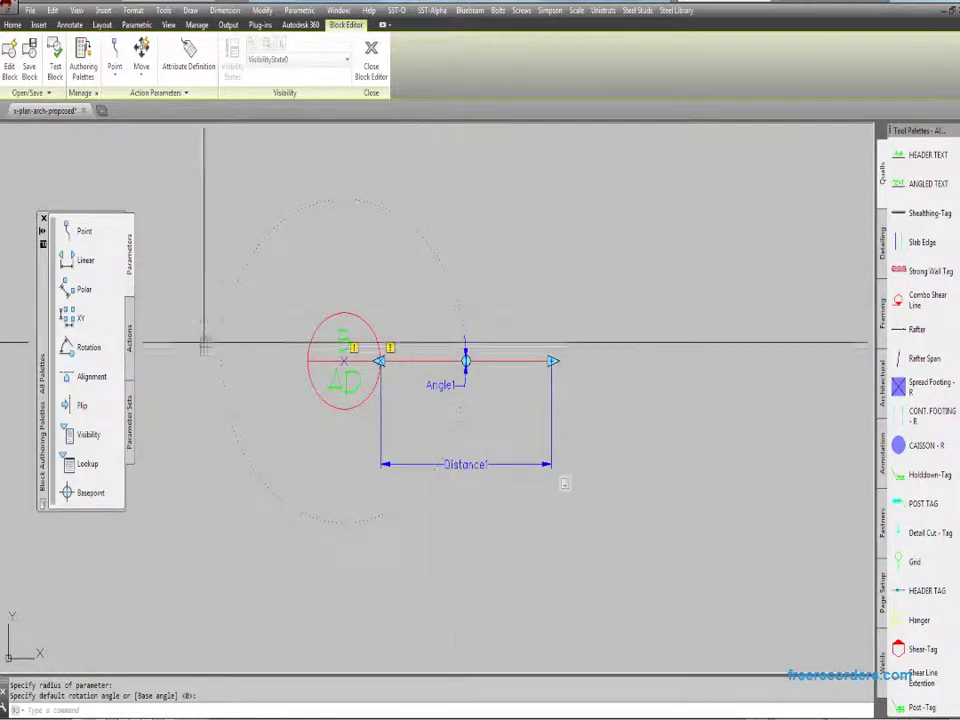
- Add a Rotate action to the rotation parameter, including the linear parameter and the leader line in its selection set
{"action": "left_click", "coordinate": [129, 340]}
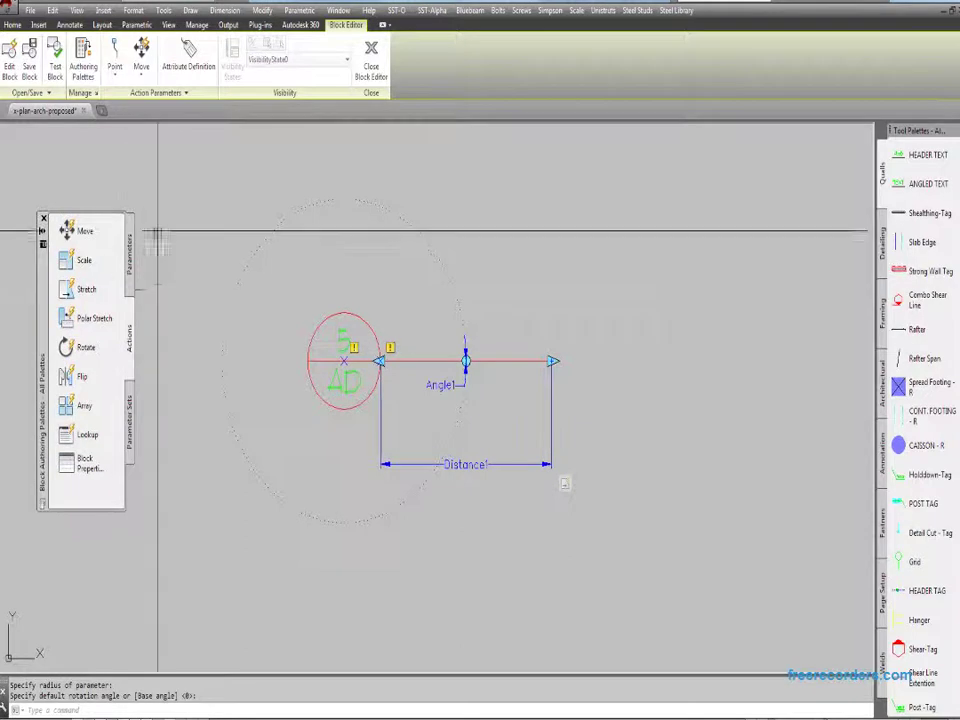
{"action": "left_click", "coordinate": [78, 350]}
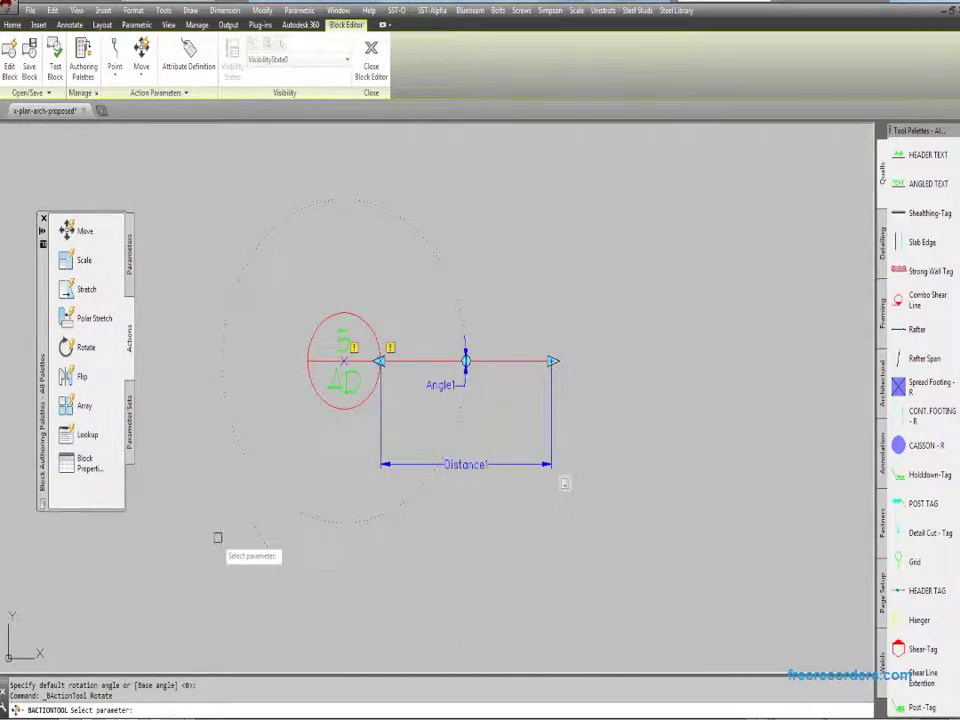
{"action": "left_click", "coordinate": [460, 308]}
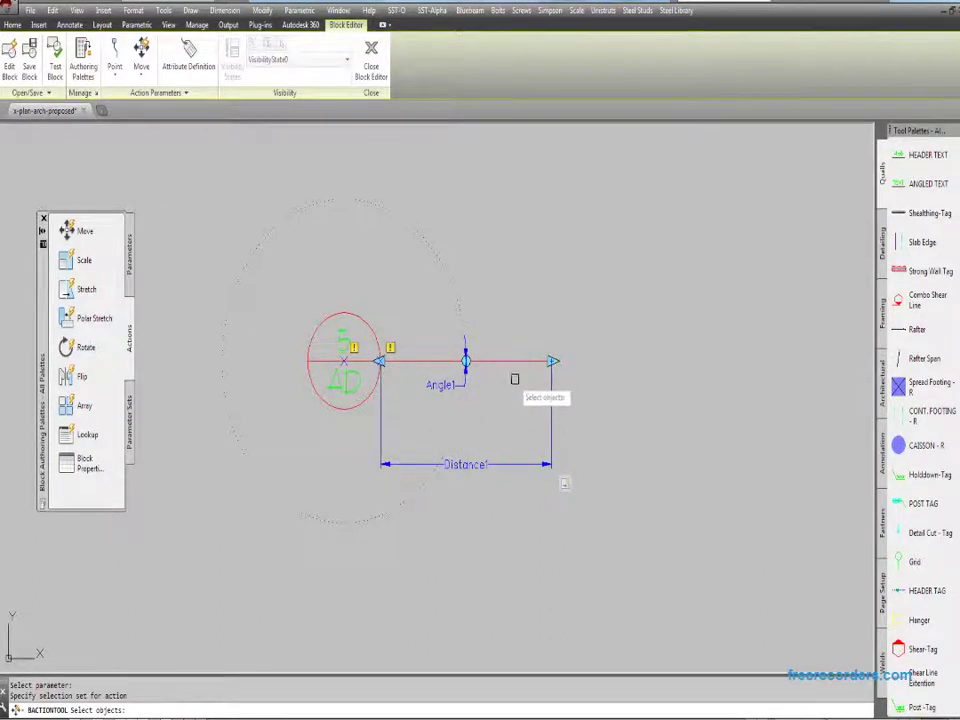
{"action": "left_click", "coordinate": [492, 463]}
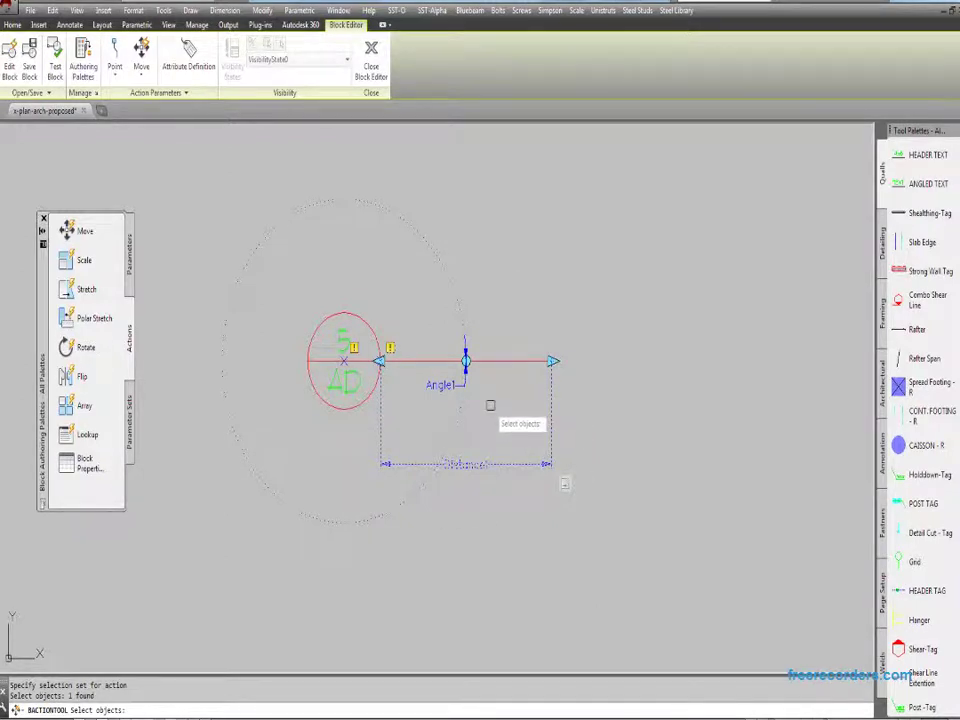
{"action": "left_click", "coordinate": [495, 361]}
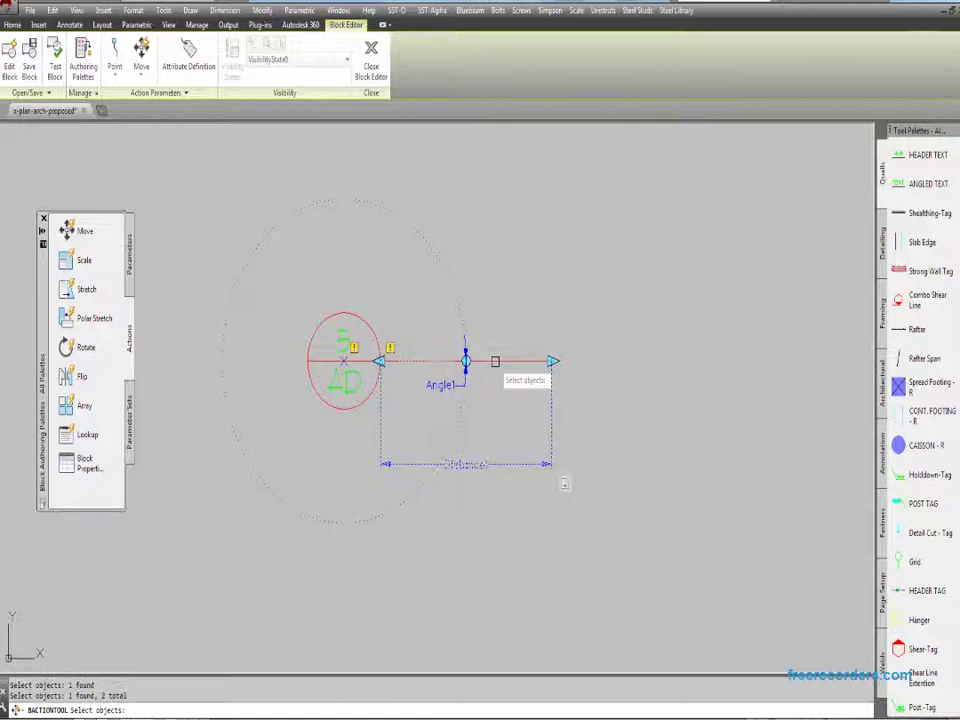
{"action": "key", "text": "Return"}
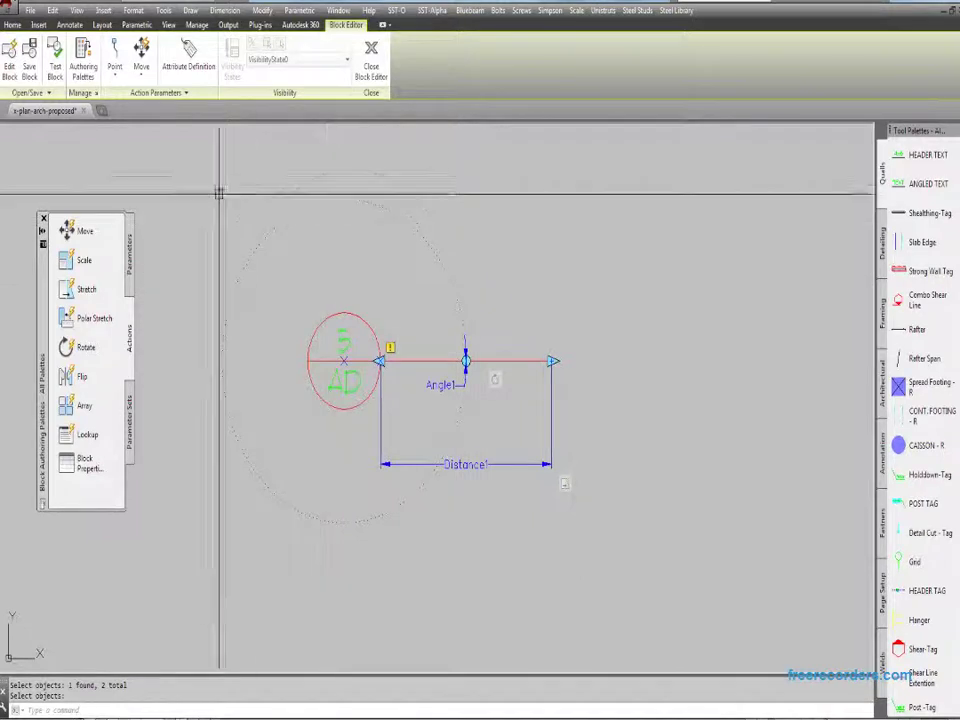
- Open the block in the test window and stretch its leader line outward with the end grip
{"action": "left_click", "coordinate": [55, 66]}
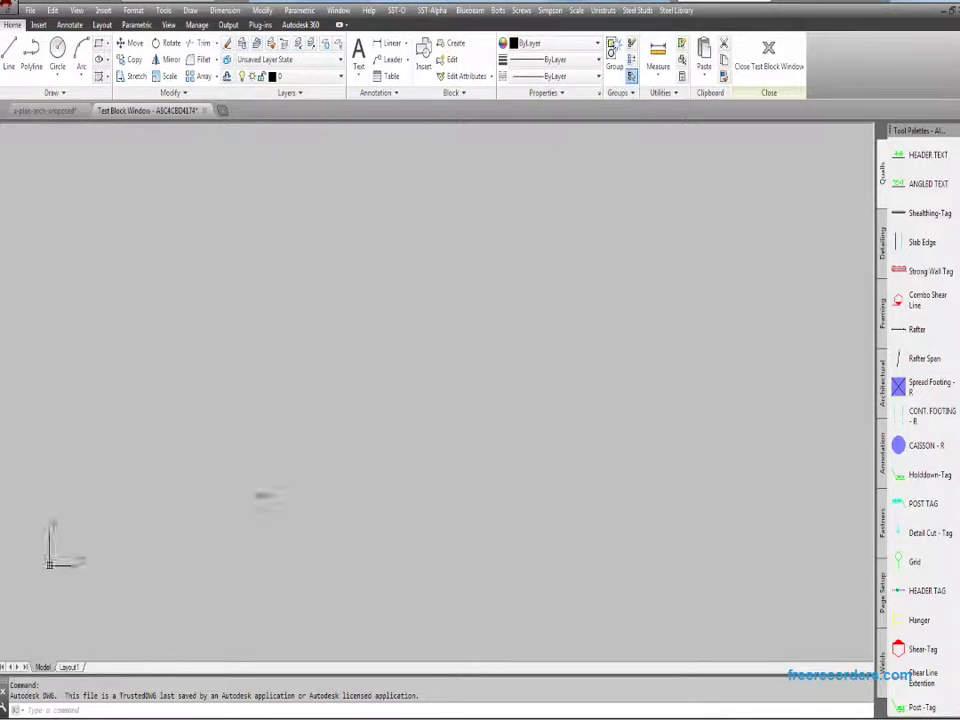
{"action": "scroll", "coordinate": [428, 424], "scroll_direction": "down", "scroll_amount": 3}
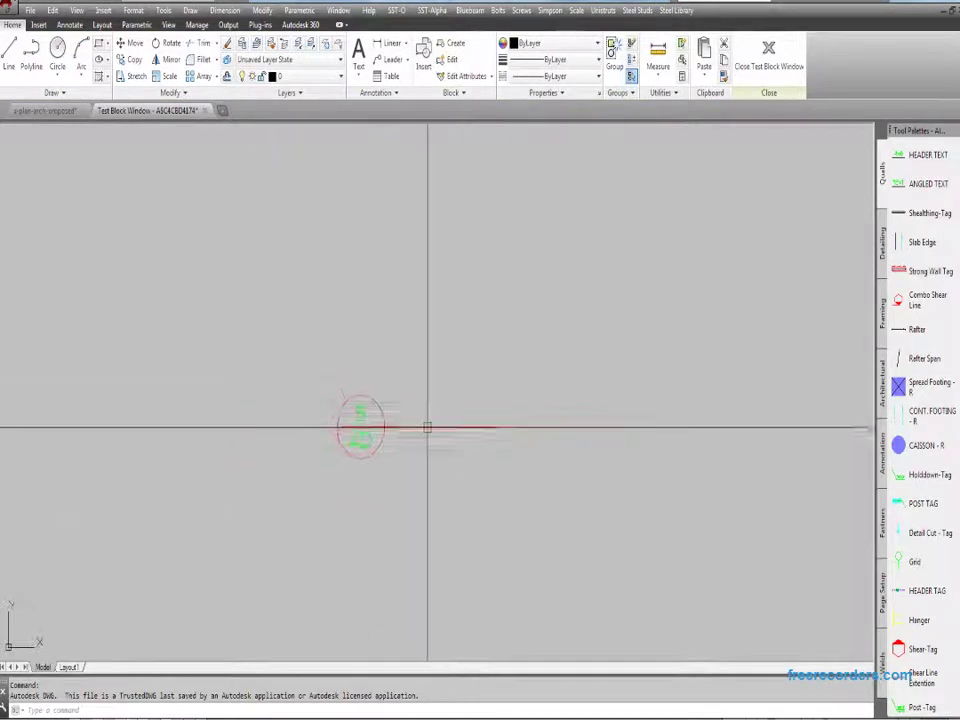
{"action": "left_click", "coordinate": [418, 426]}
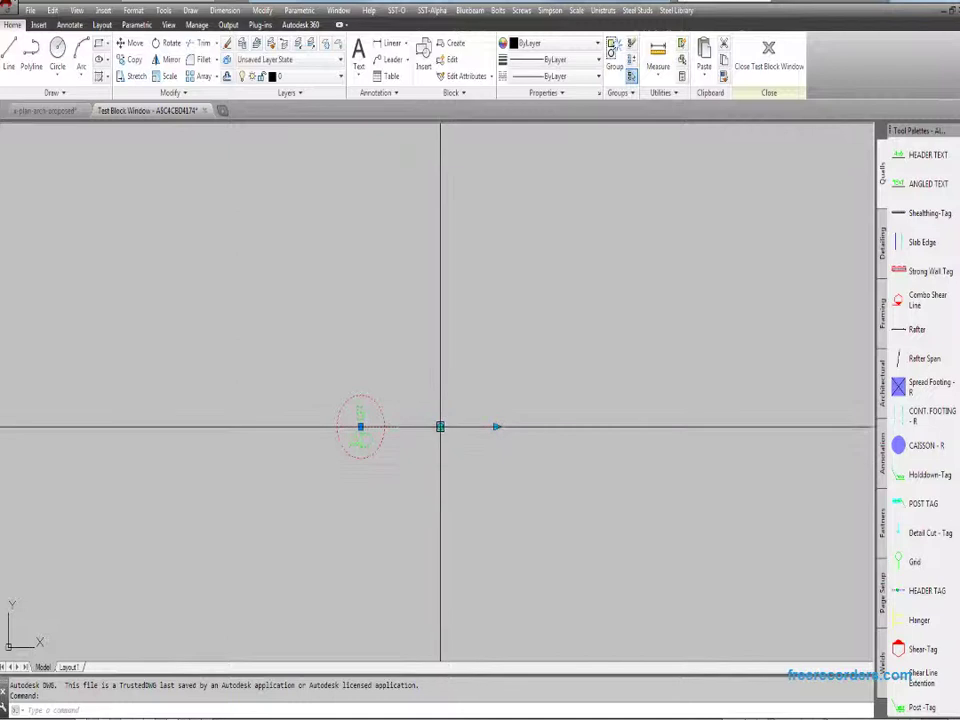
{"action": "left_click", "coordinate": [440, 427]}
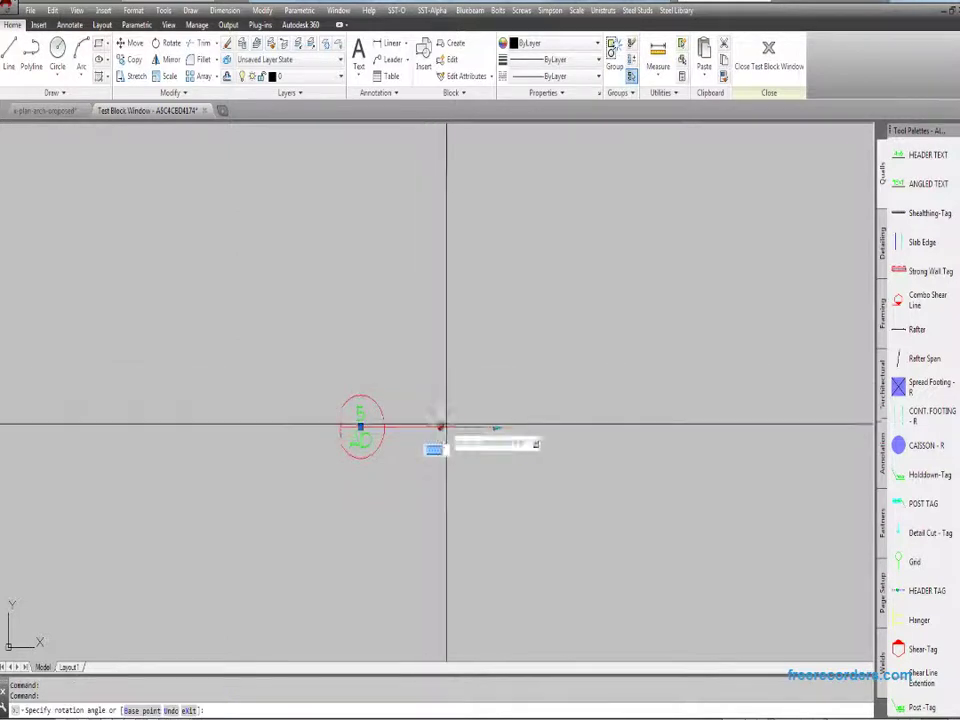
{"action": "key", "text": "Escape"}
{"action": "left_click", "coordinate": [440, 425]}
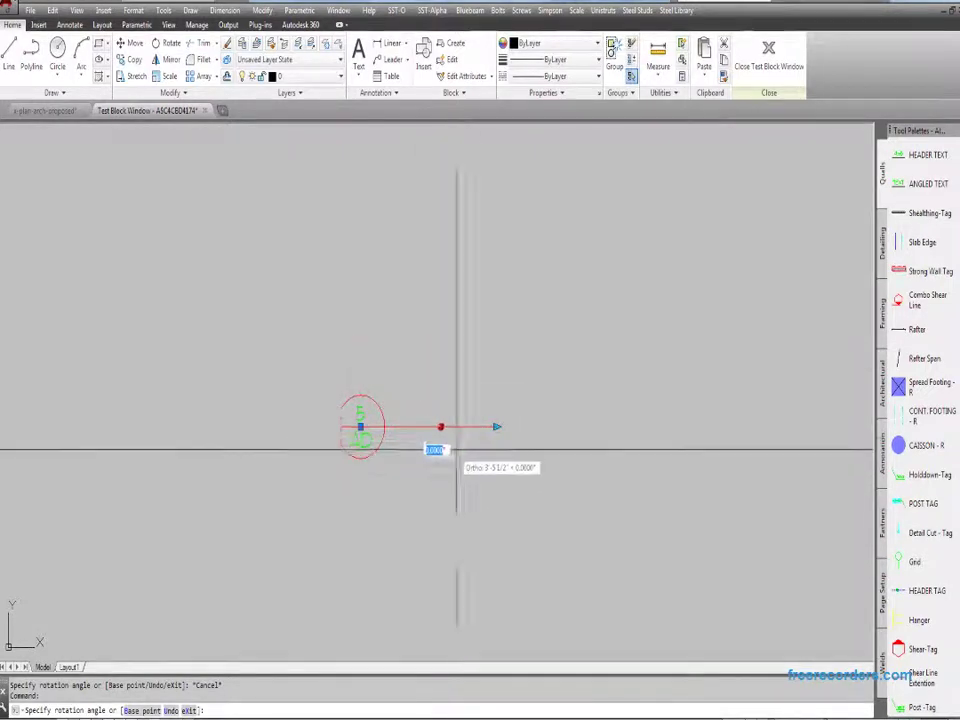
{"action": "left_click", "coordinate": [496, 427]}
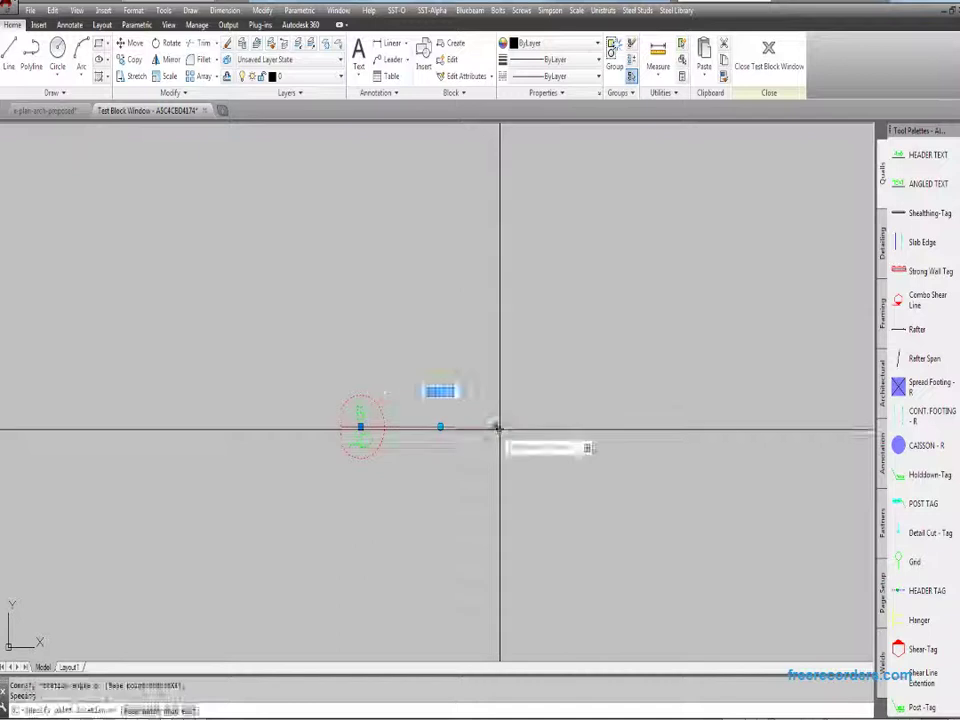
{"action": "left_click", "coordinate": [606, 430]}
- Test the rotation grip with Ortho off by rotating the leader to 45 degrees, and close the test window
{"action": "left_click", "coordinate": [440, 427]}
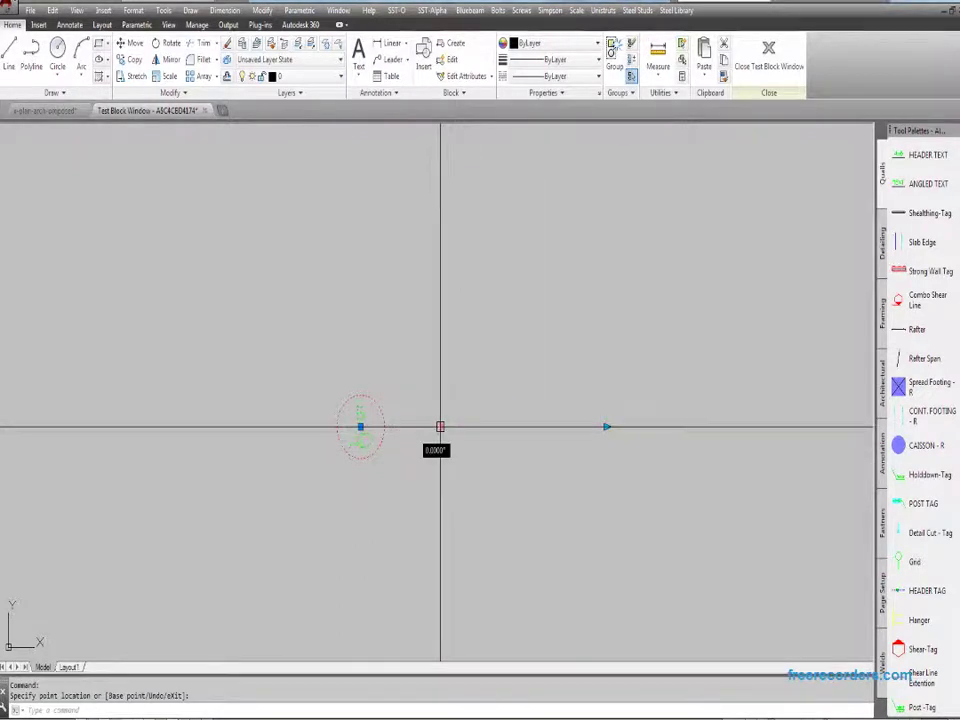
{"action": "left_click", "coordinate": [440, 427]}
{"action": "left_click", "coordinate": [440, 427]}
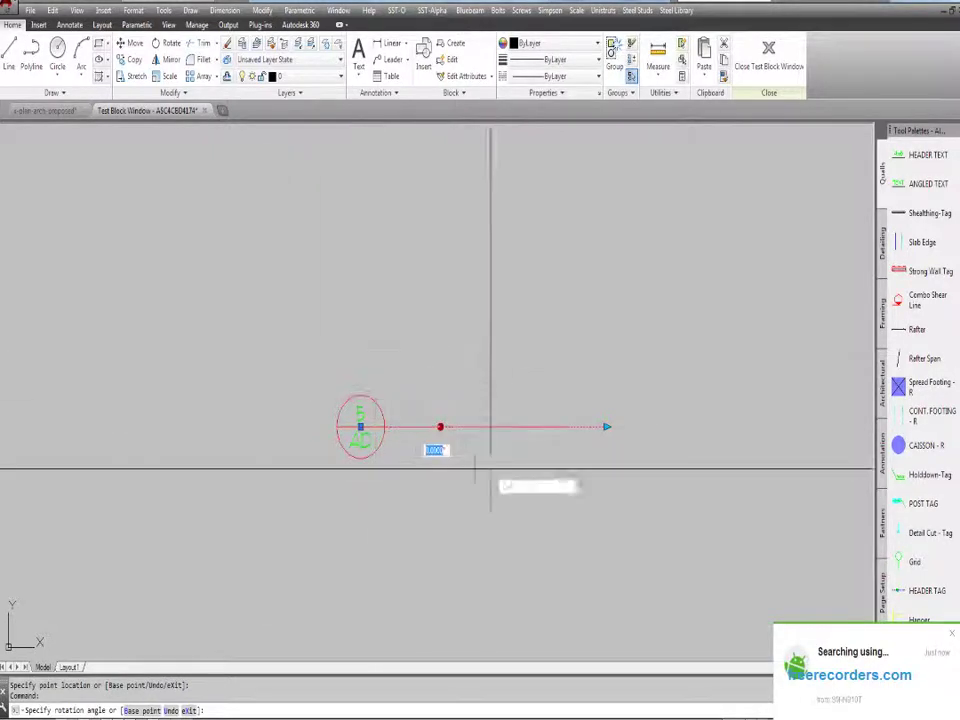
{"action": "middle_click_drag", "start_coordinate": [476, 470], "coordinate": [476, 413]}
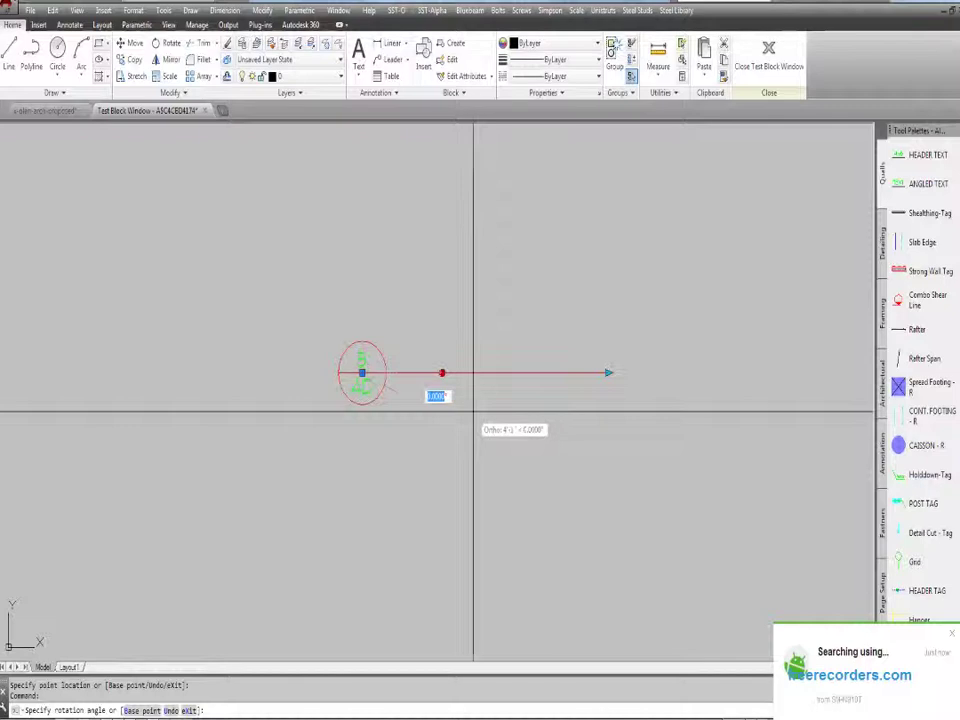
{"action": "key", "text": "F8"}
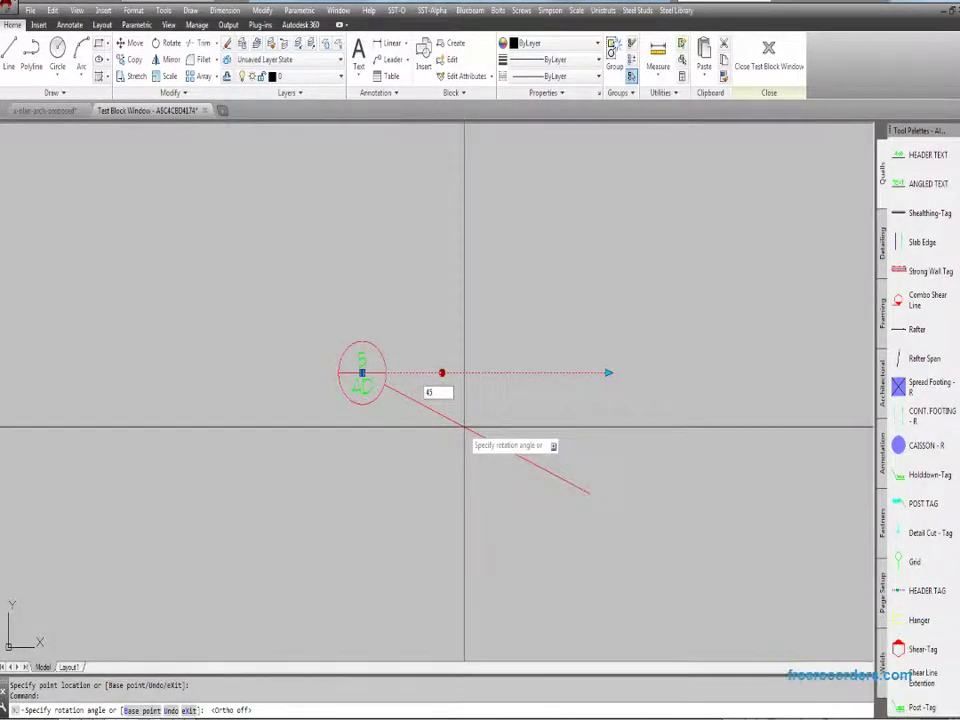
{"action": "key", "text": "Return"}
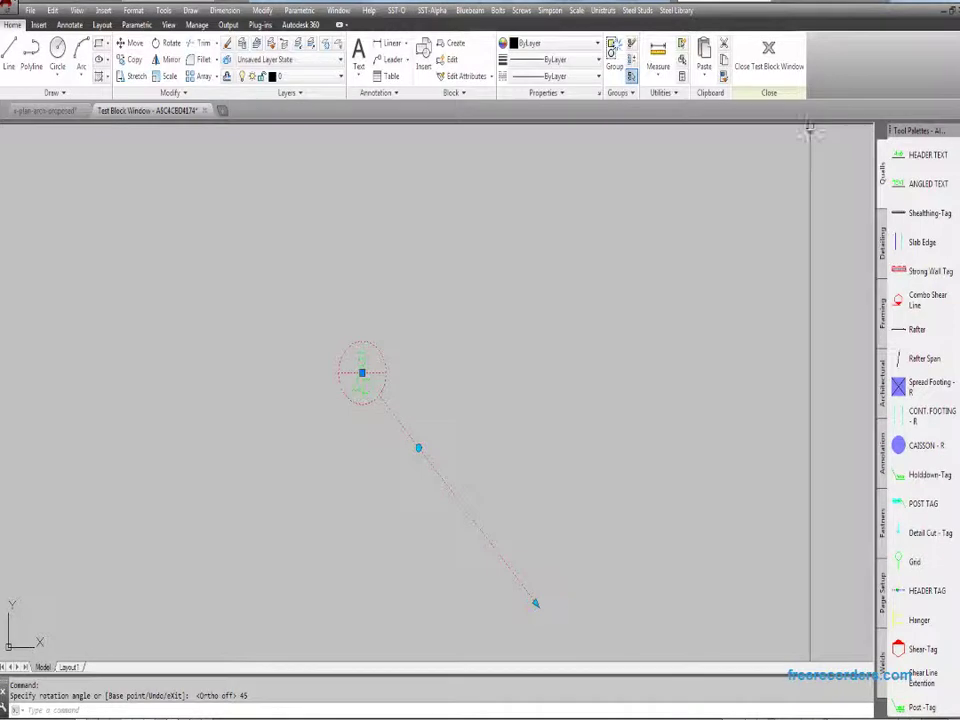
{"action": "left_click", "coordinate": [786, 70]}
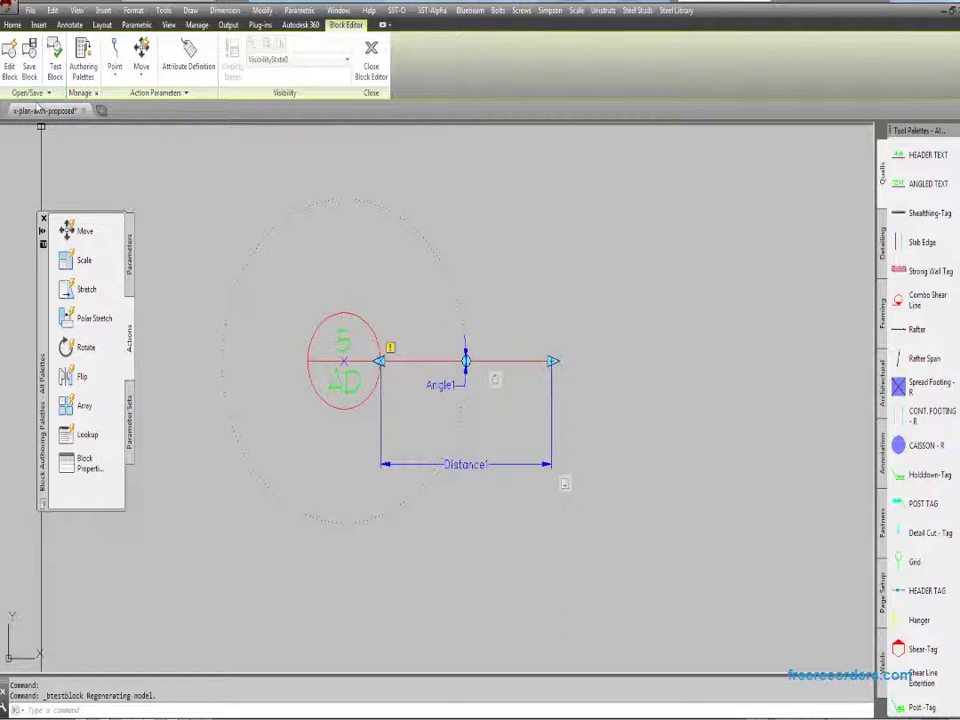
- Save the block as Dynamic Block, with its definition also written to Dynamic Block.dwg on the Desktop
{"action": "left_click", "coordinate": [48, 94]}
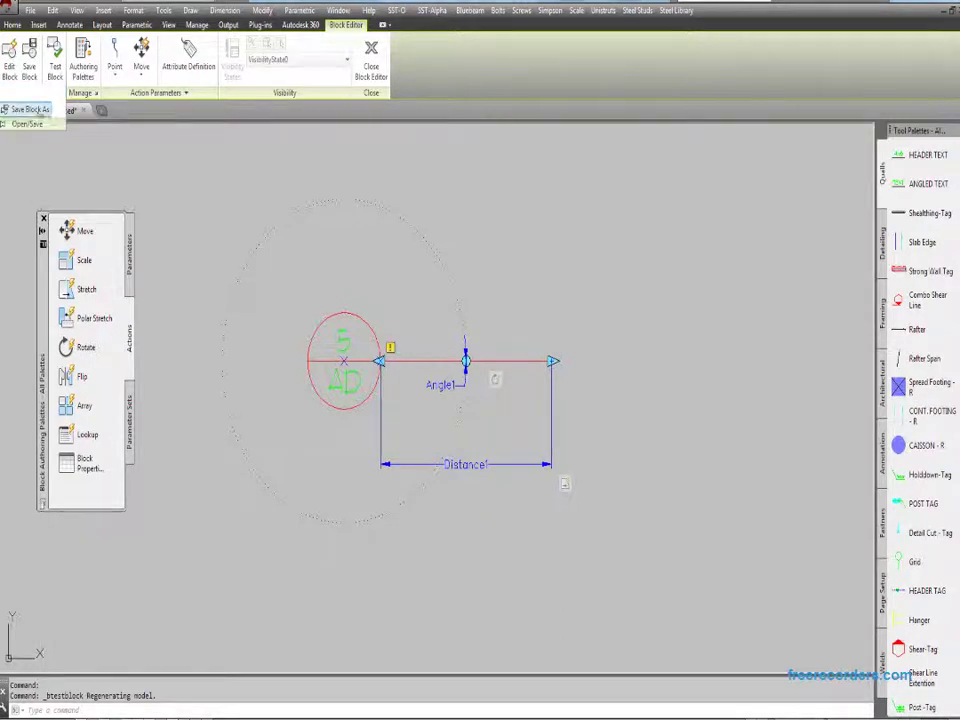
{"action": "left_click", "coordinate": [37, 115]}
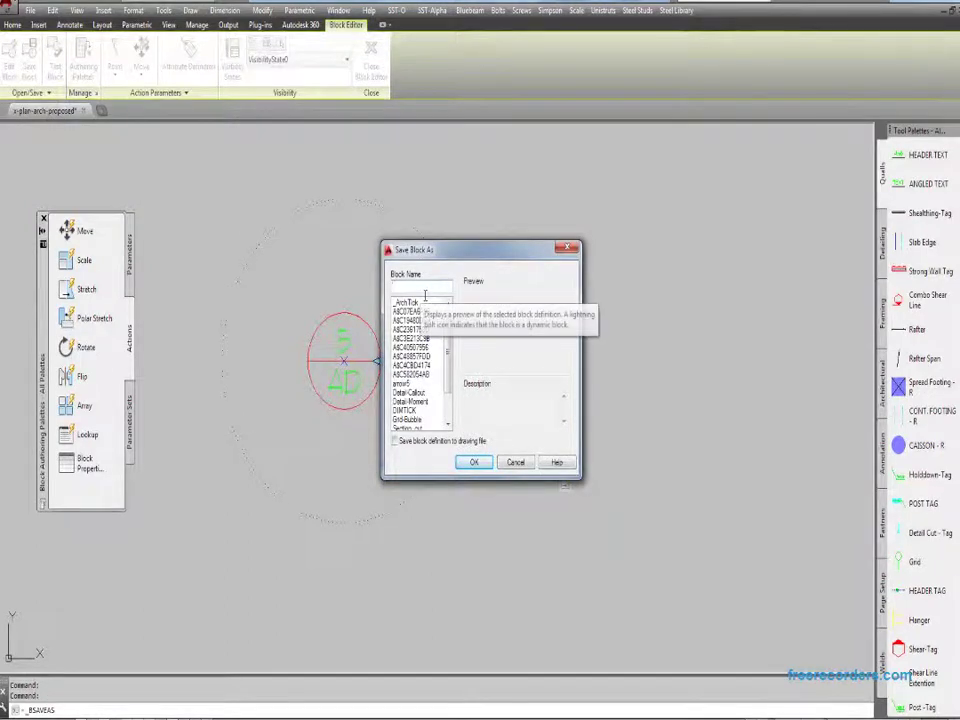
{"action": "type", "text": "D"}
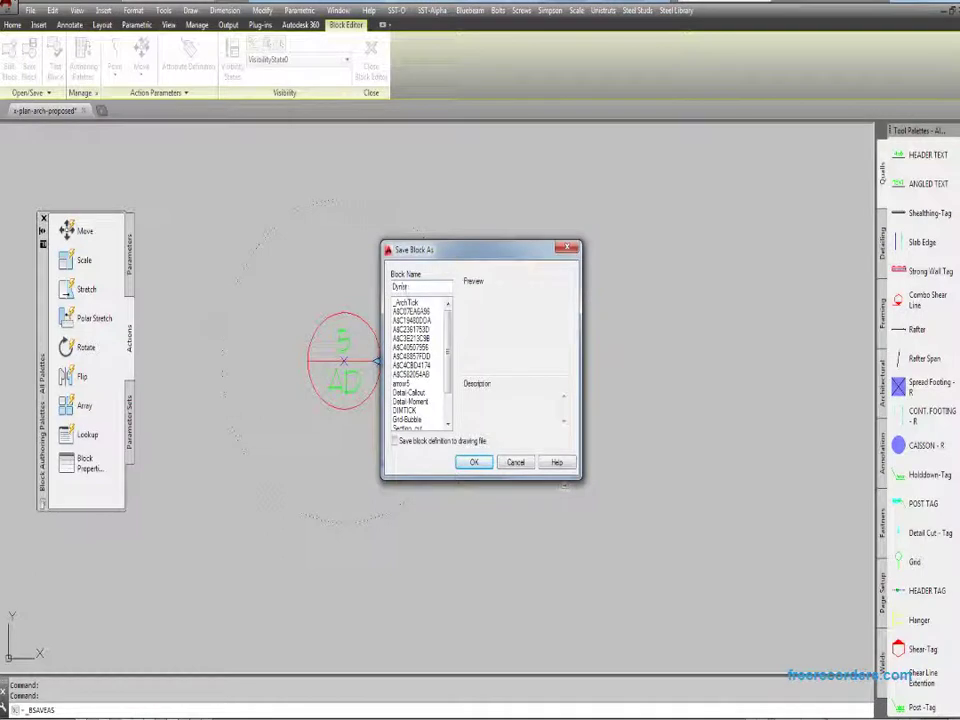
{"action": "type", "text": "ynamic Block"}
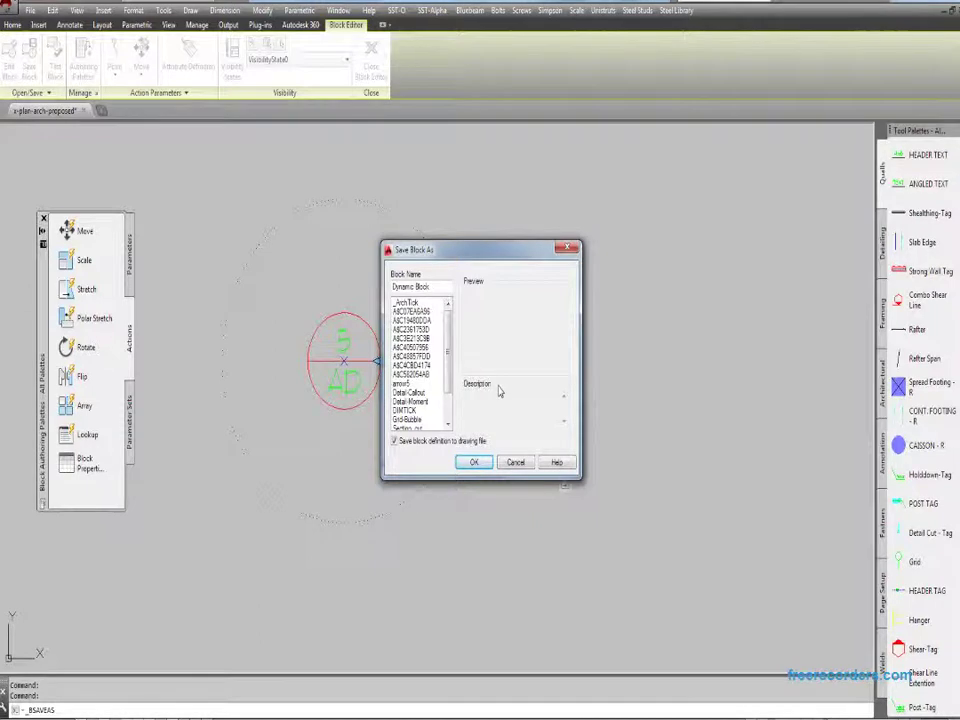
{"action": "left_click", "coordinate": [474, 464]}
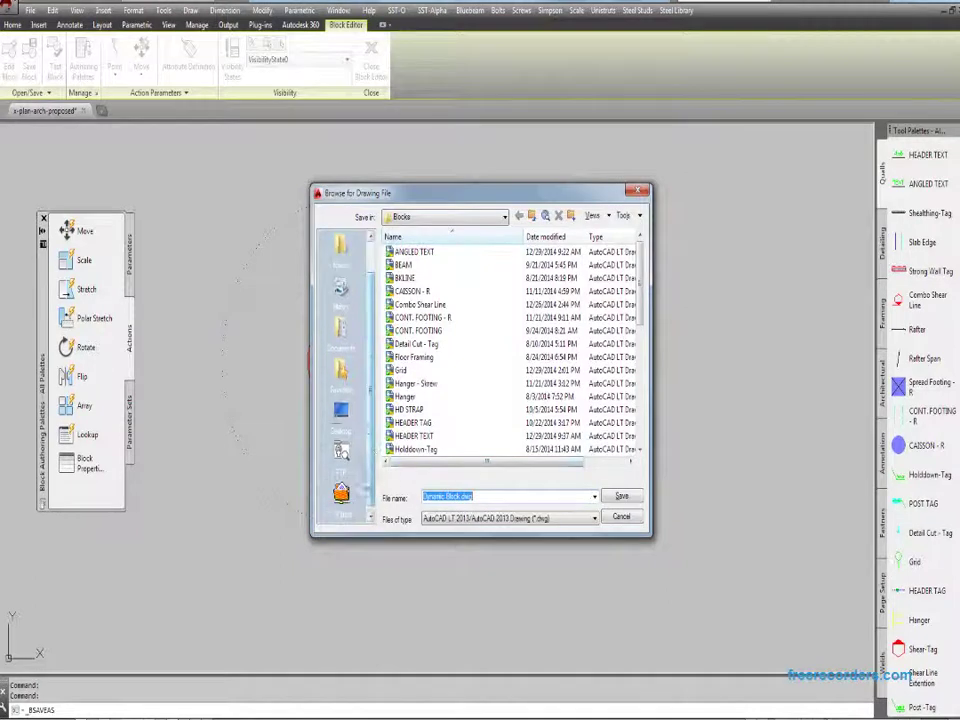
{"action": "scroll", "coordinate": [342, 430], "scroll_direction": "down", "scroll_amount": 1}
{"action": "left_click", "coordinate": [342, 412]}
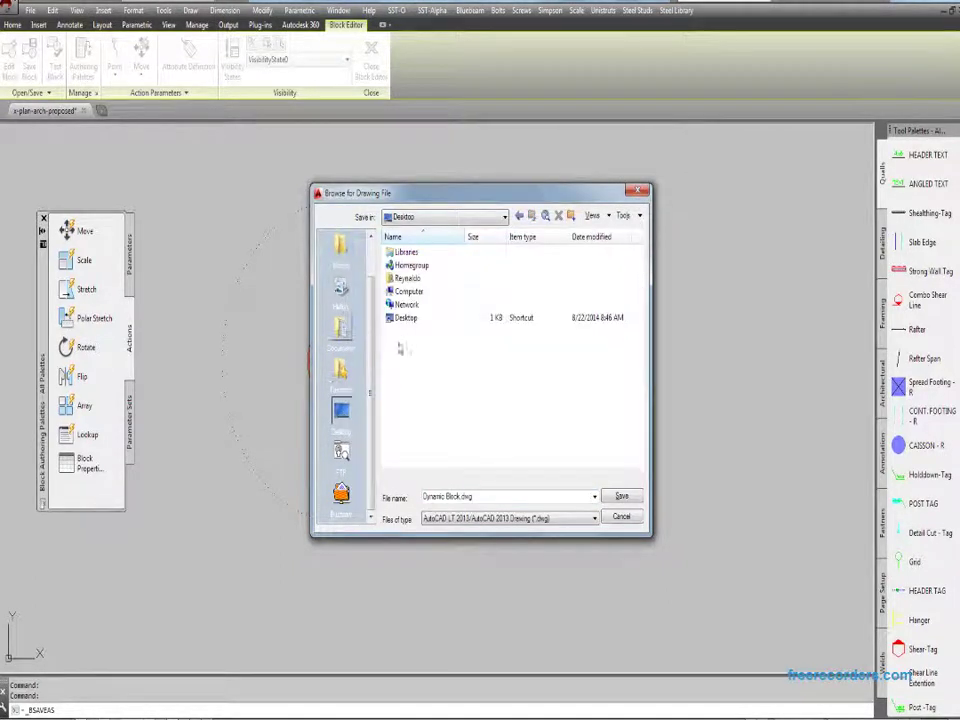
{"action": "left_click", "coordinate": [621, 497]}
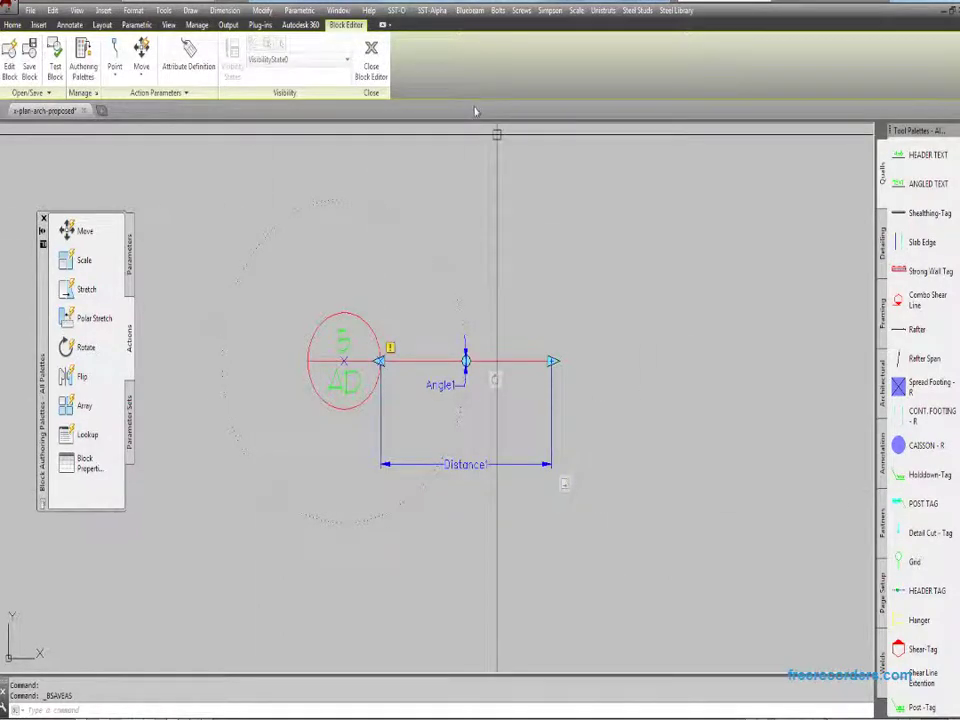
- Close the Block Editor with the changes saved to the original block, and try the lowest callout's rotation and stretch grips in the drawing
{"action": "left_click", "coordinate": [371, 66]}
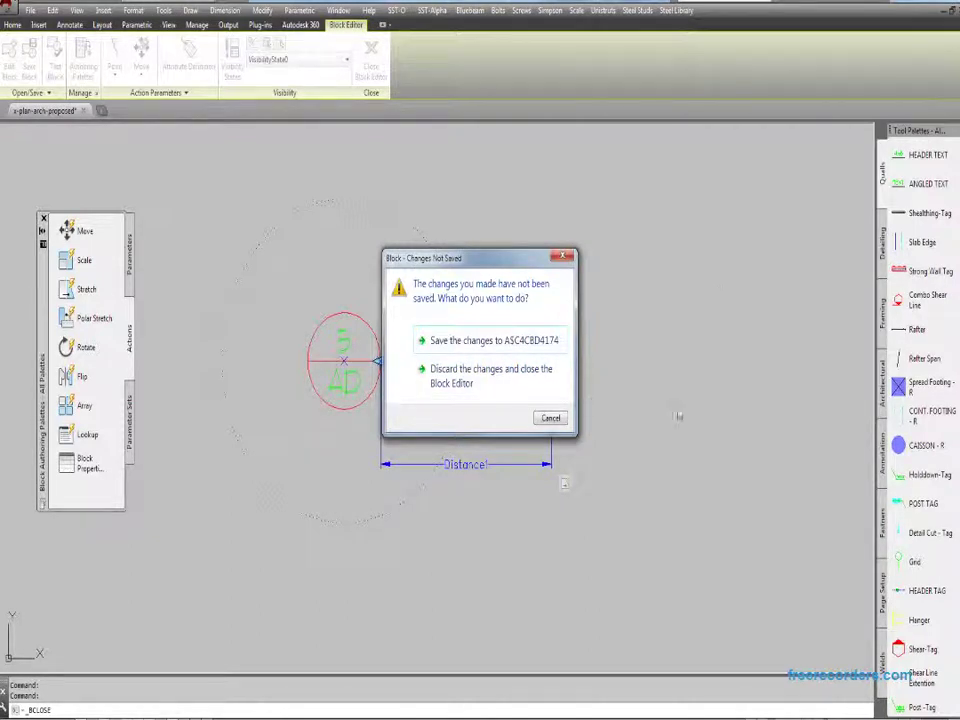
{"action": "left_click", "coordinate": [493, 342]}
{"action": "left_click", "coordinate": [352, 380]}
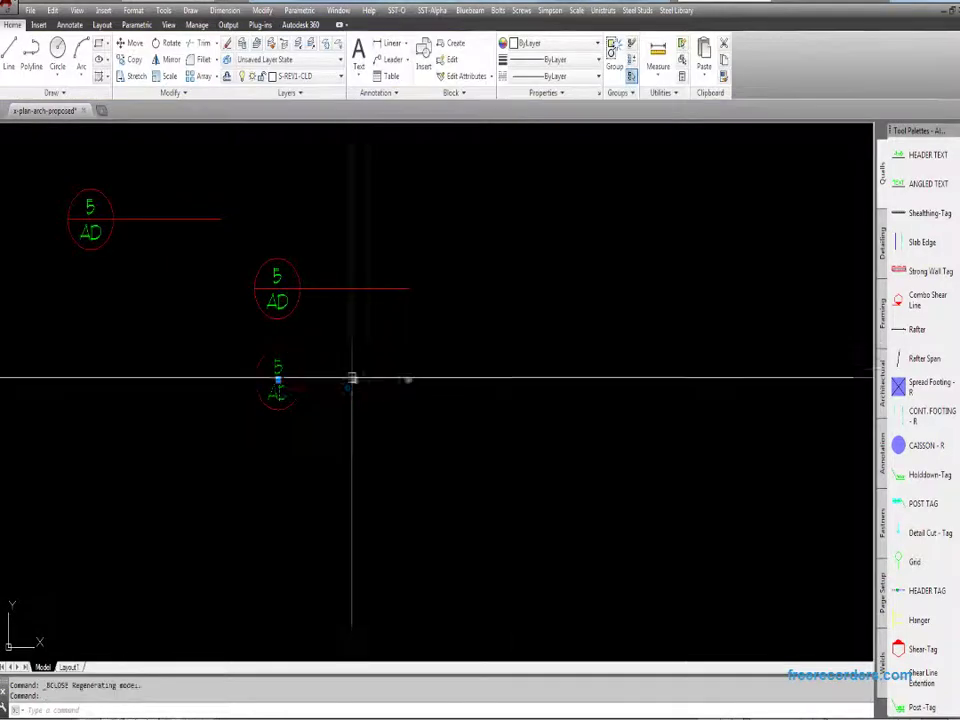
{"action": "left_click", "coordinate": [355, 380]}
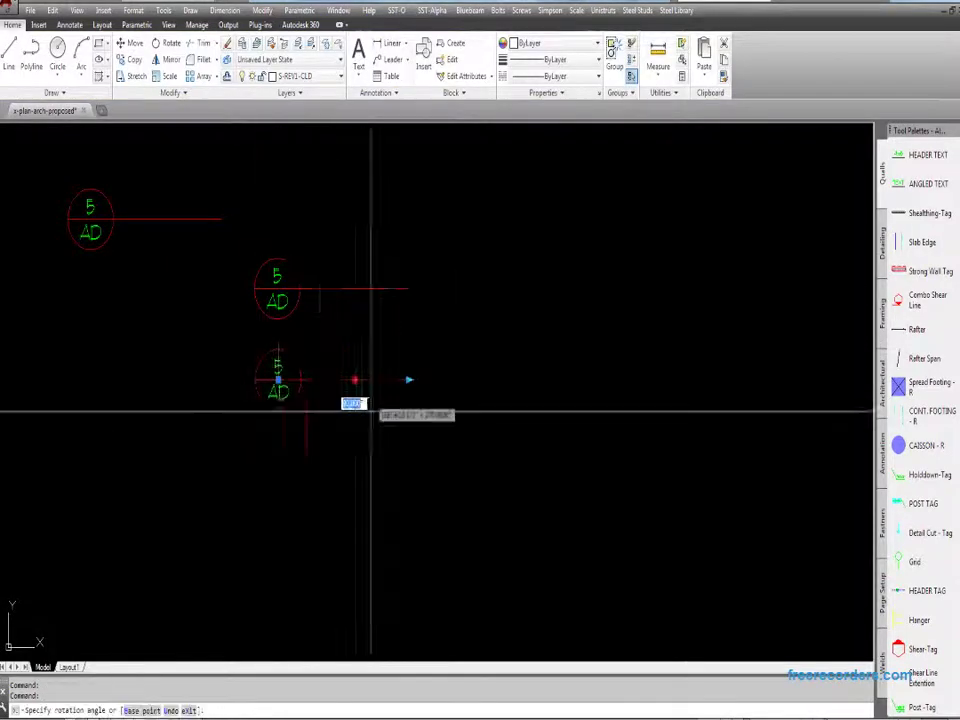
{"action": "left_click", "coordinate": [360, 422]}
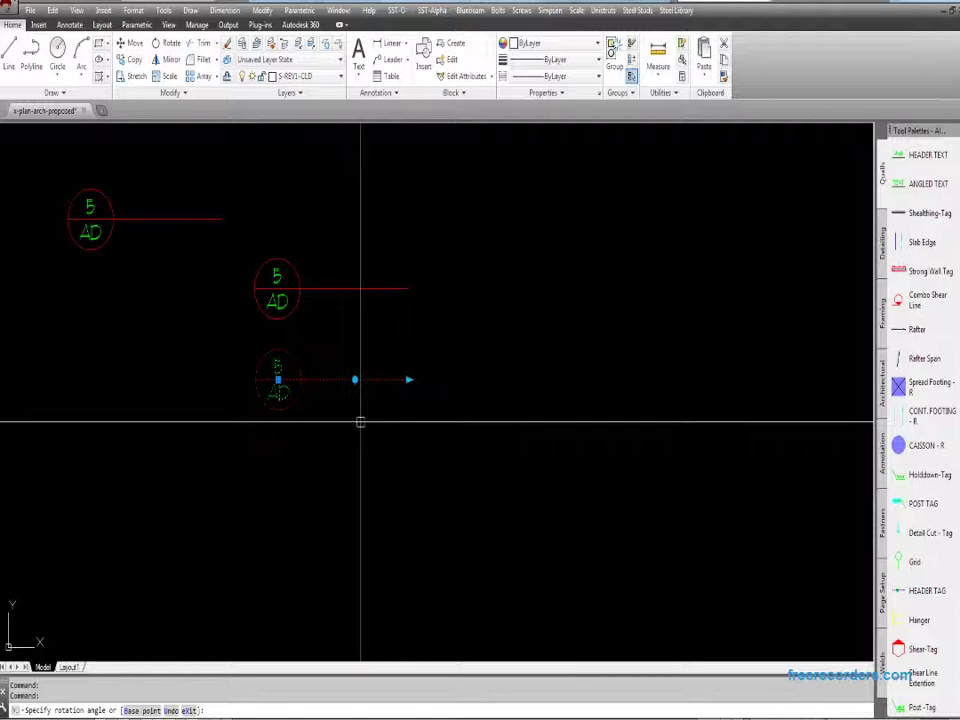
{"action": "left_click", "coordinate": [408, 380]}
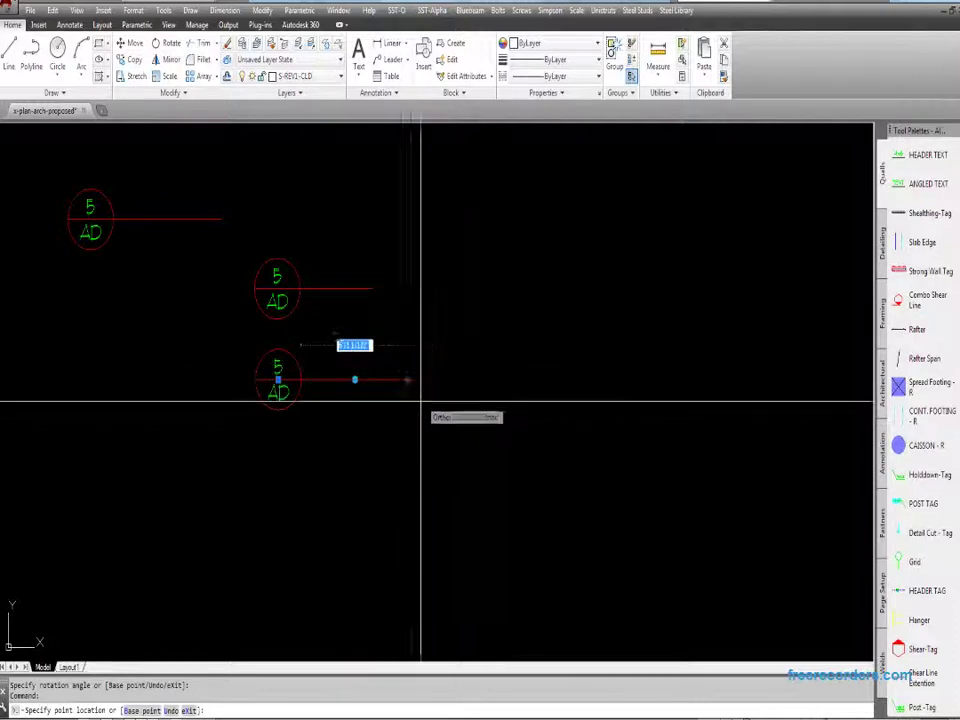
{"action": "scroll", "coordinate": [475, 401], "scroll_direction": "down", "scroll_amount": 3}
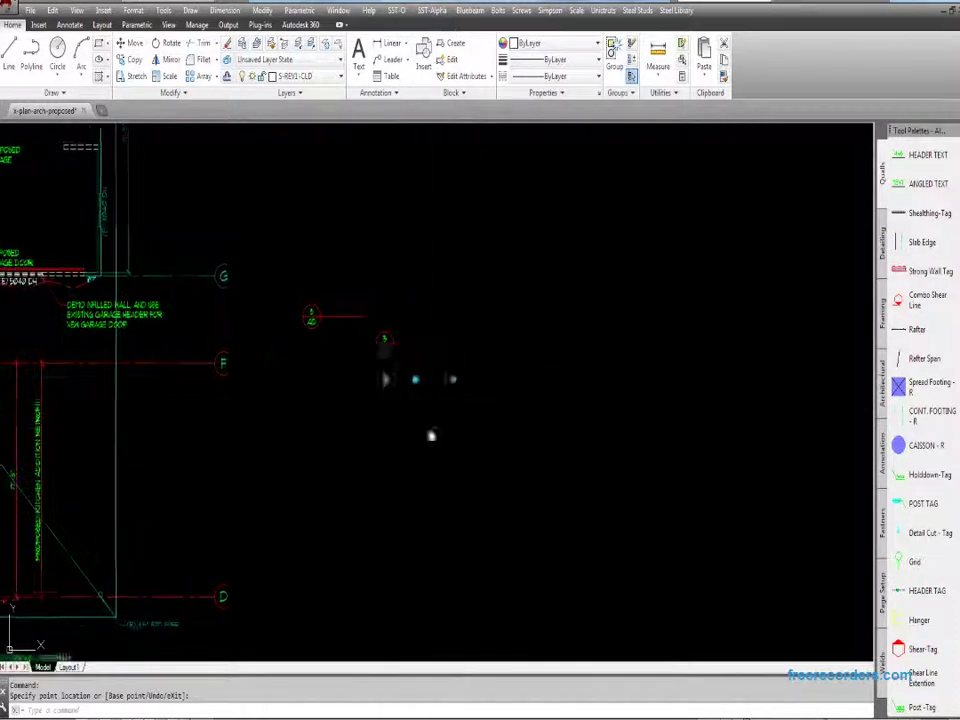
{"action": "key", "text": "Escape"}
{"action": "key", "text": "Escape"}
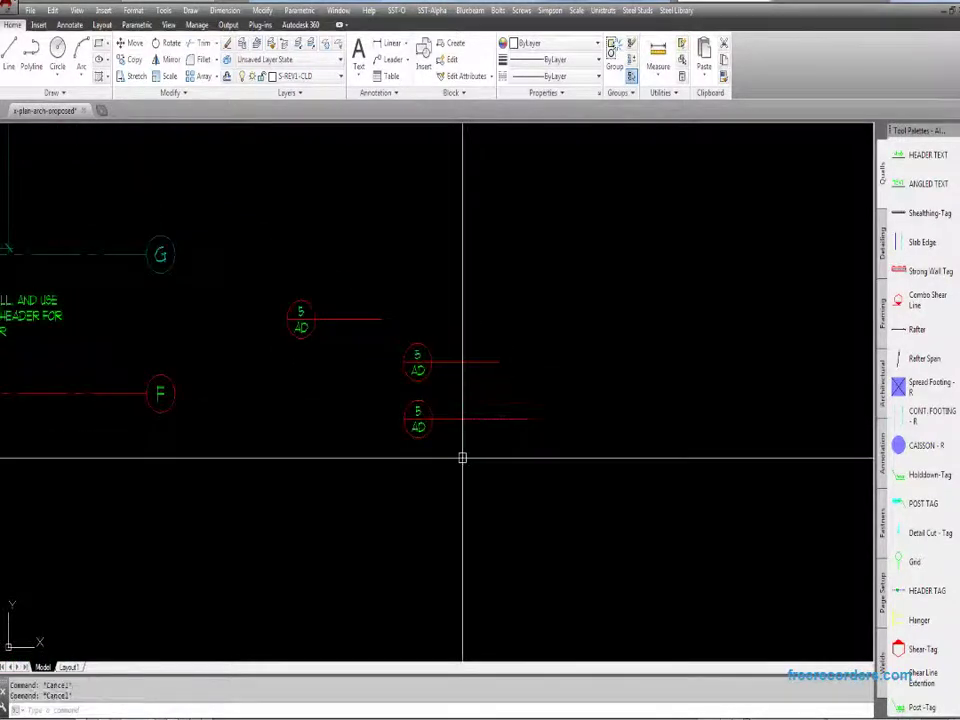
- Move the lowest callout into the floor plan, just below grid line F and beside the addition retrofit dimension
{"action": "key", "text": "space"}
{"action": "left_click", "coordinate": [457, 478]}
{"action": "left_click", "coordinate": [410, 403]}
{"action": "key", "text": "space"}
{"action": "left_click", "coordinate": [454, 446]}
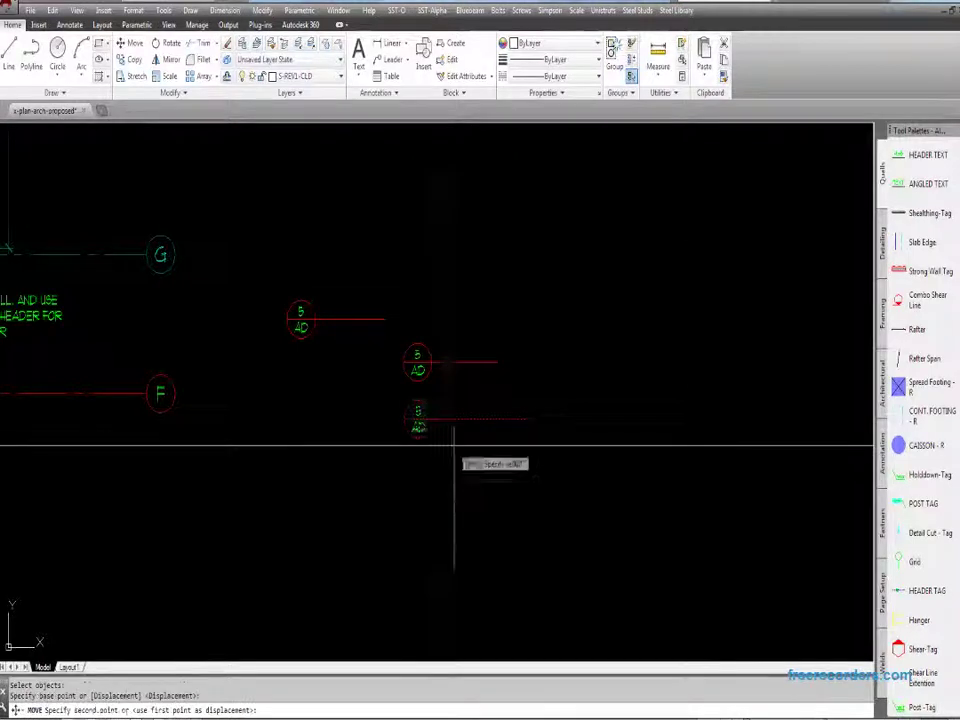
{"action": "middle_click_drag", "start_coordinate": [338, 451], "coordinate": [600, 453]}
{"action": "scroll", "coordinate": [600, 453], "scroll_direction": "down", "scroll_amount": 2}
{"action": "scroll", "coordinate": [380, 405], "scroll_direction": "up", "scroll_amount": 4}
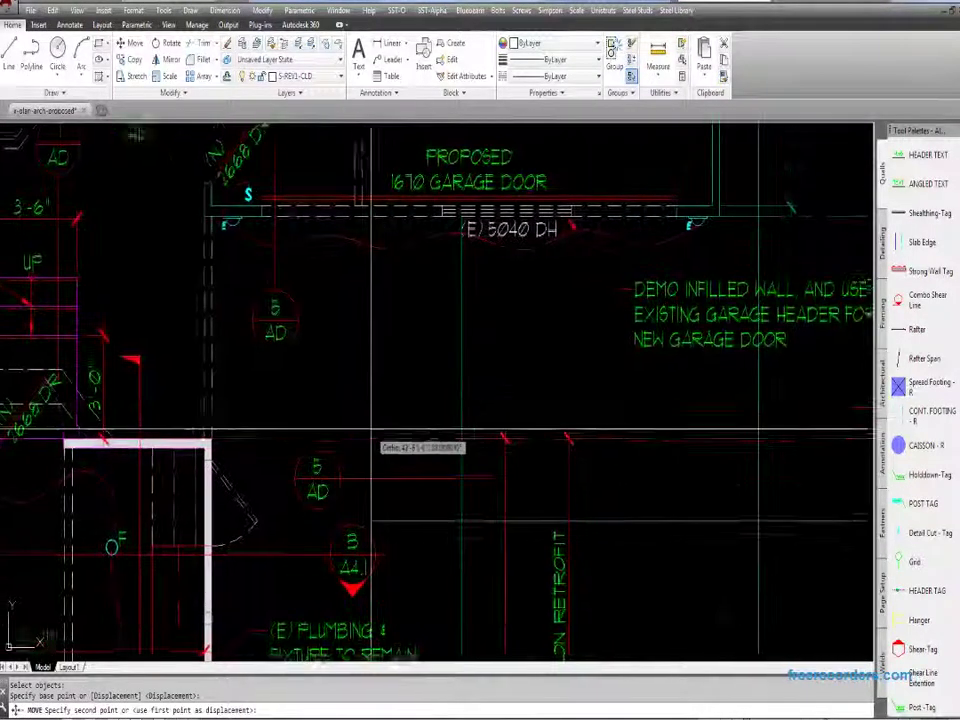
{"action": "middle_click_drag", "start_coordinate": [372, 432], "coordinate": [150, 378]}
{"action": "left_click", "coordinate": [426, 428]}
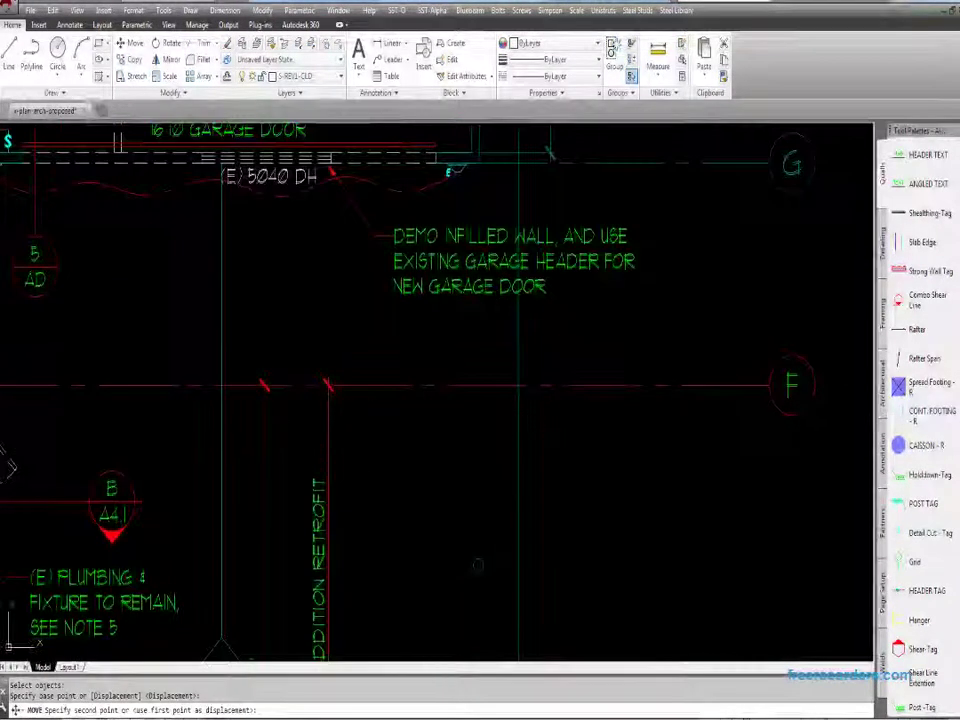
{"action": "key", "text": "space"}
{"action": "middle_click_drag", "start_coordinate": [405, 399], "coordinate": [369, 399]}
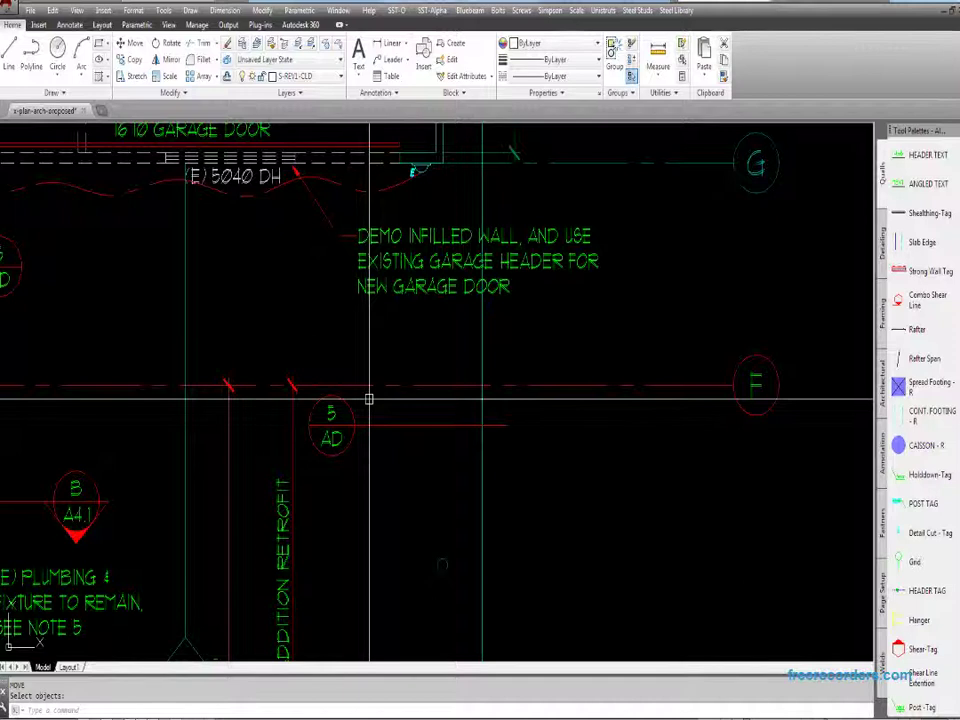
{"action": "middle_click_drag", "start_coordinate": [377, 412], "coordinate": [369, 413]}
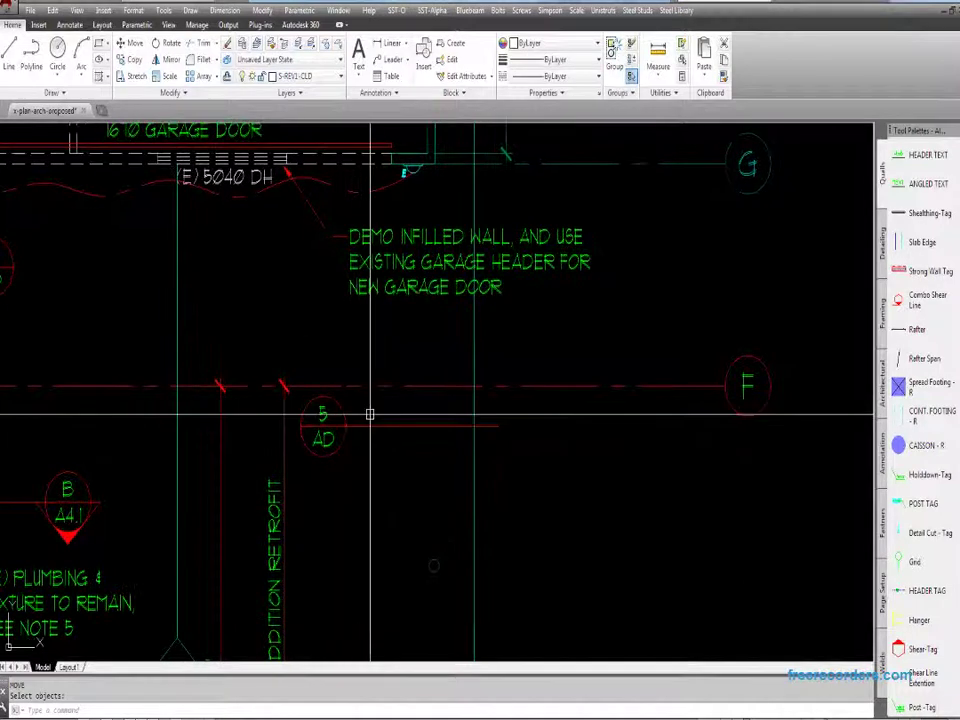